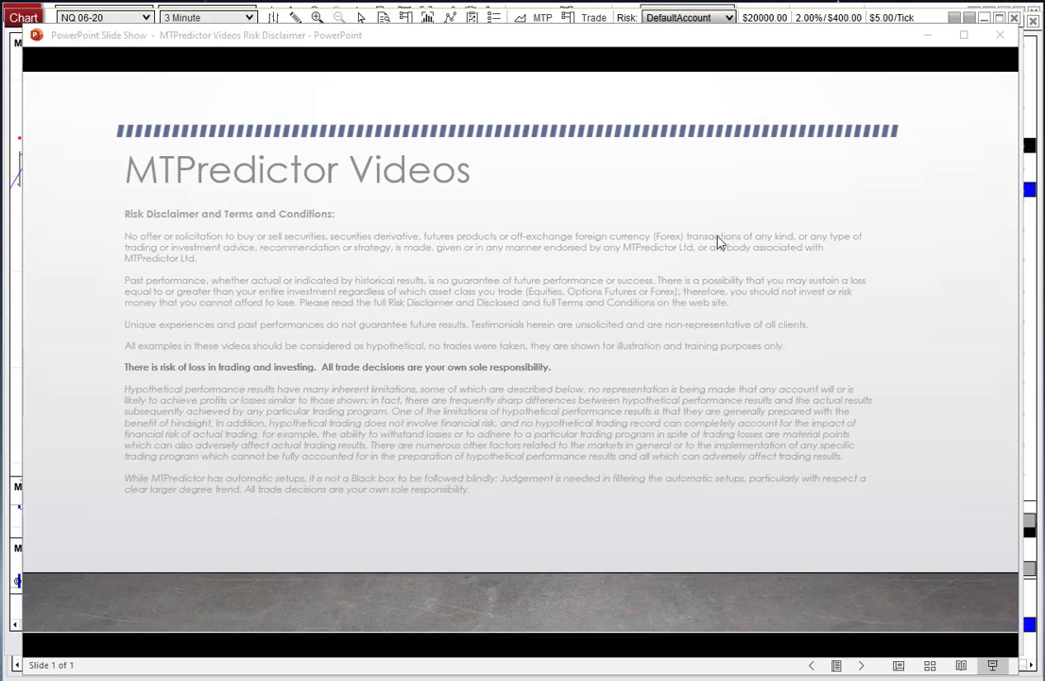
Step: Minimize the risk disclaimer slide show and switch the NQ 06-20 chart to the 15-minute interval
click(928, 38)
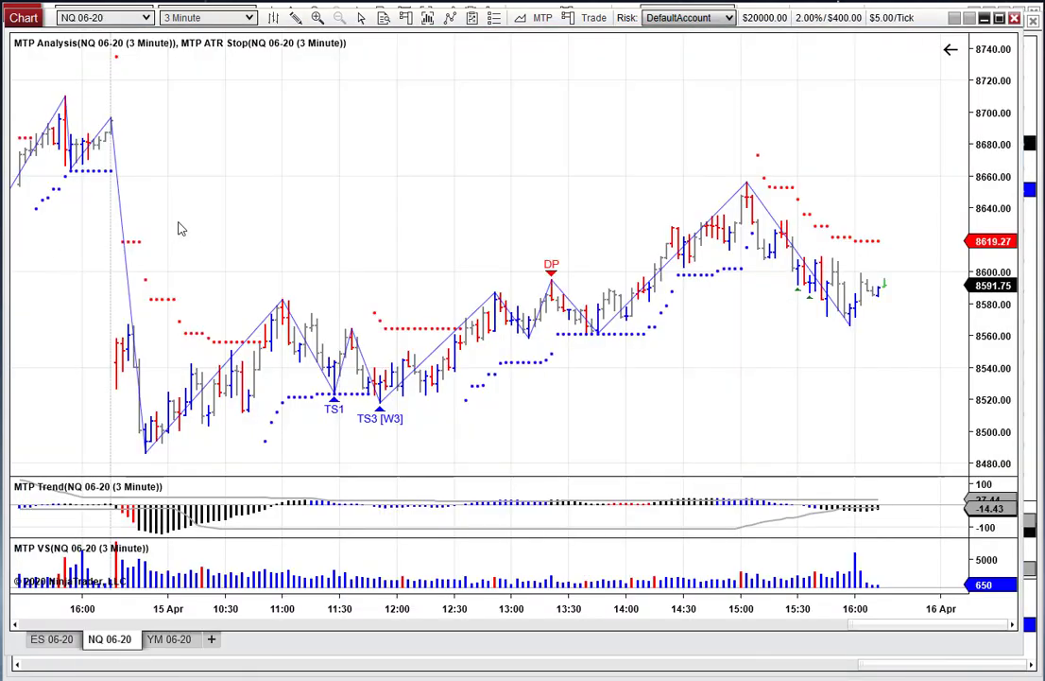
drag(252, 230, 233, 227)
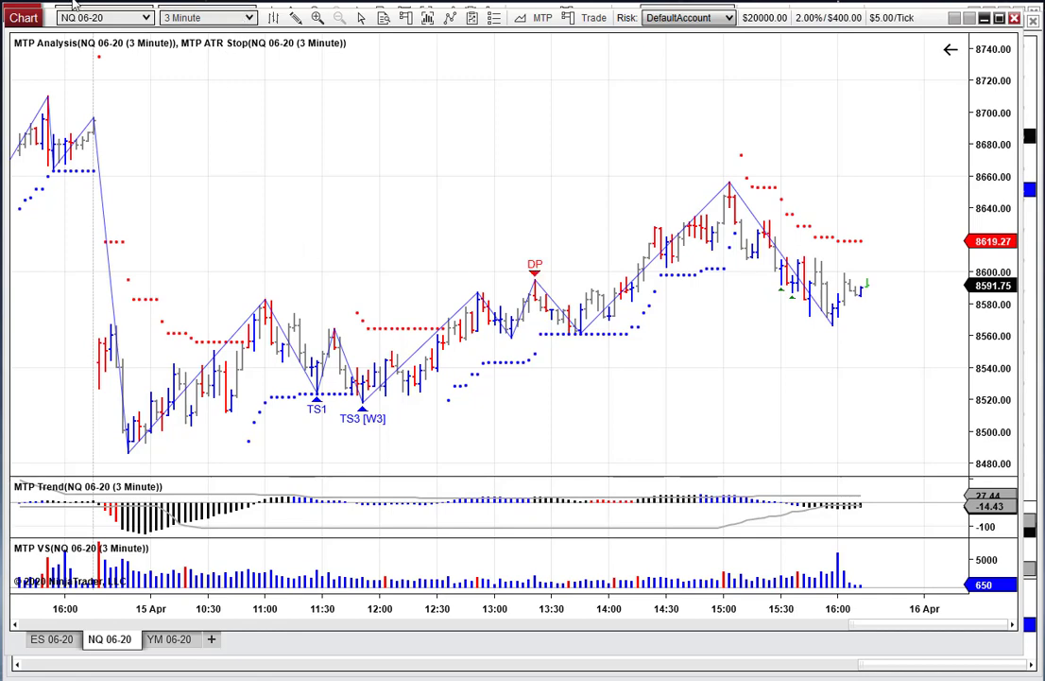
click(248, 19)
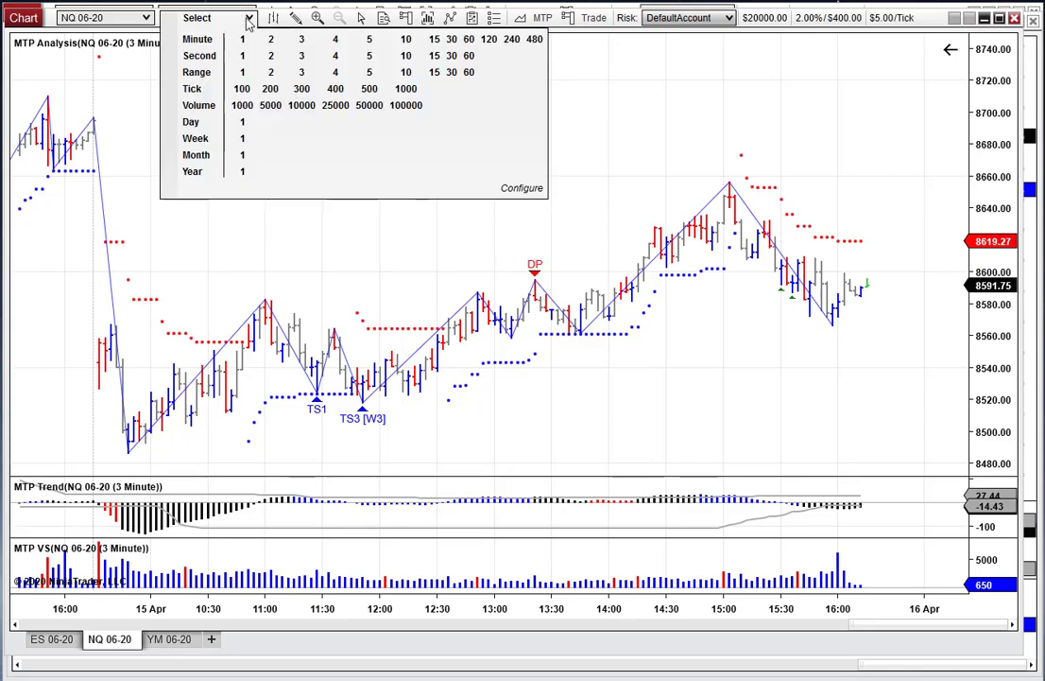
click(436, 42)
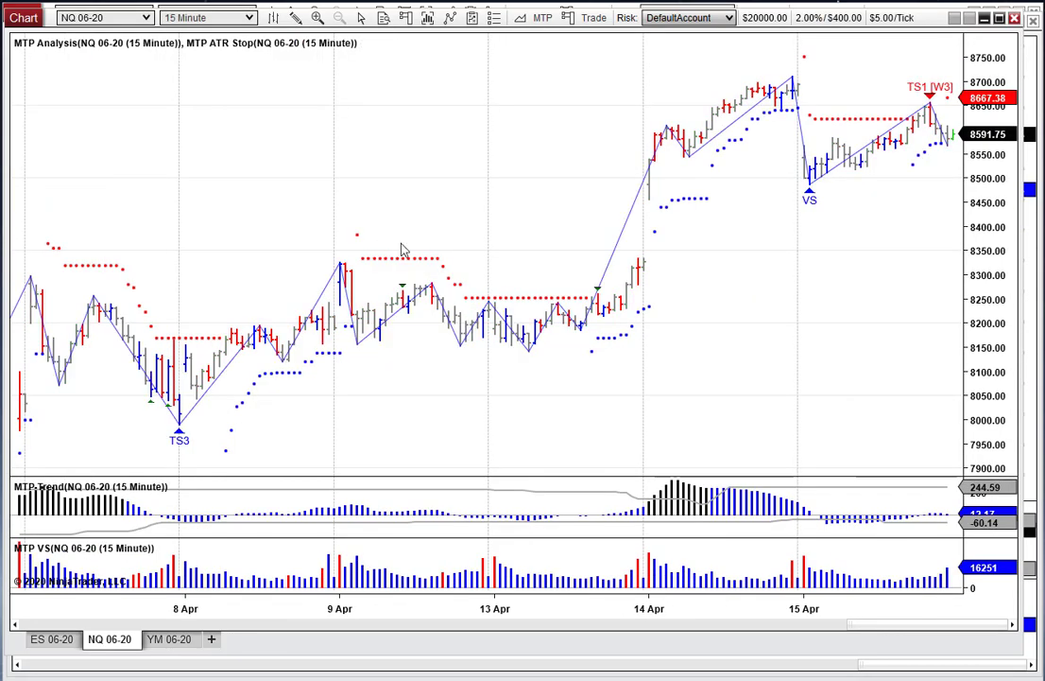
Step: Add a Decision Point zone from the first swing low of 14 April on the NQ chart and shift it to end midway through 15 April
drag(415, 240, 584, 224)
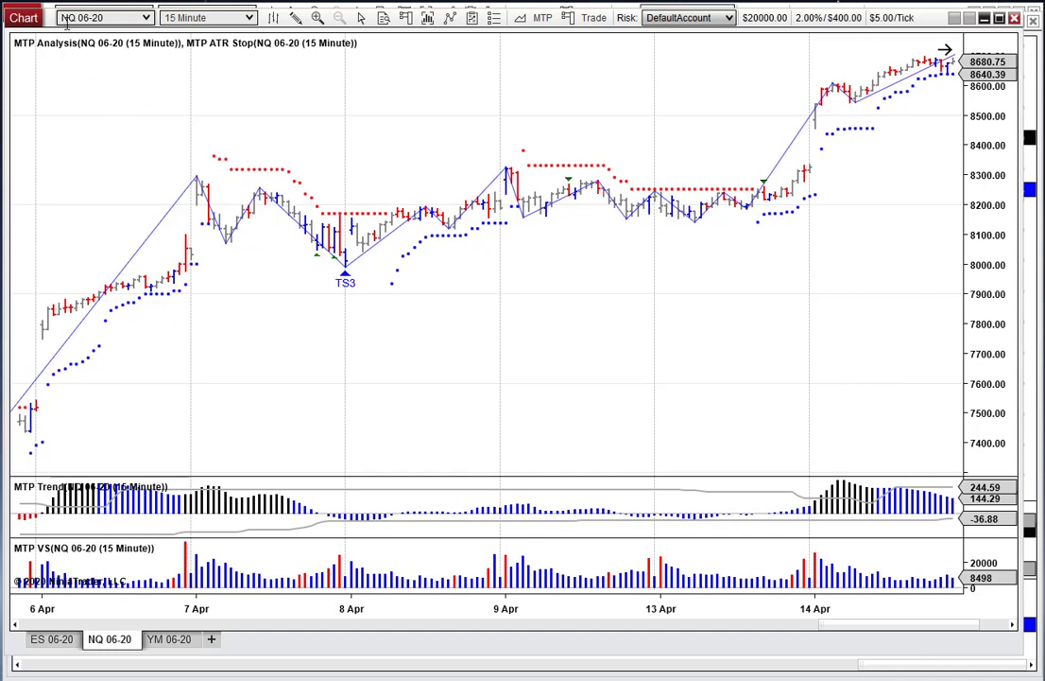
right_click(858, 104)
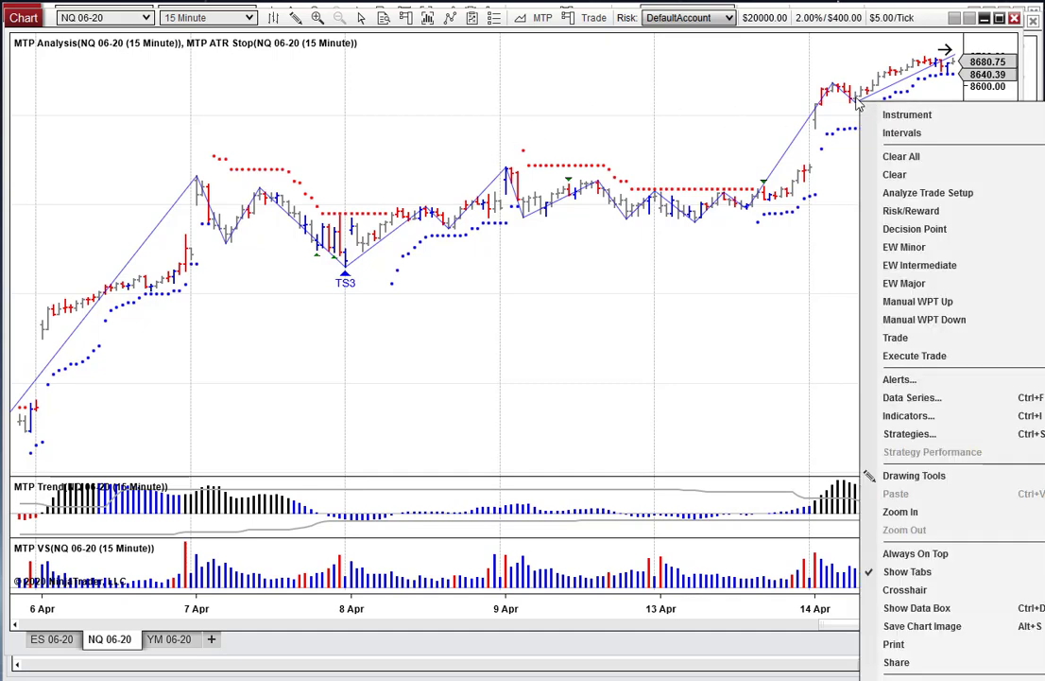
click(913, 239)
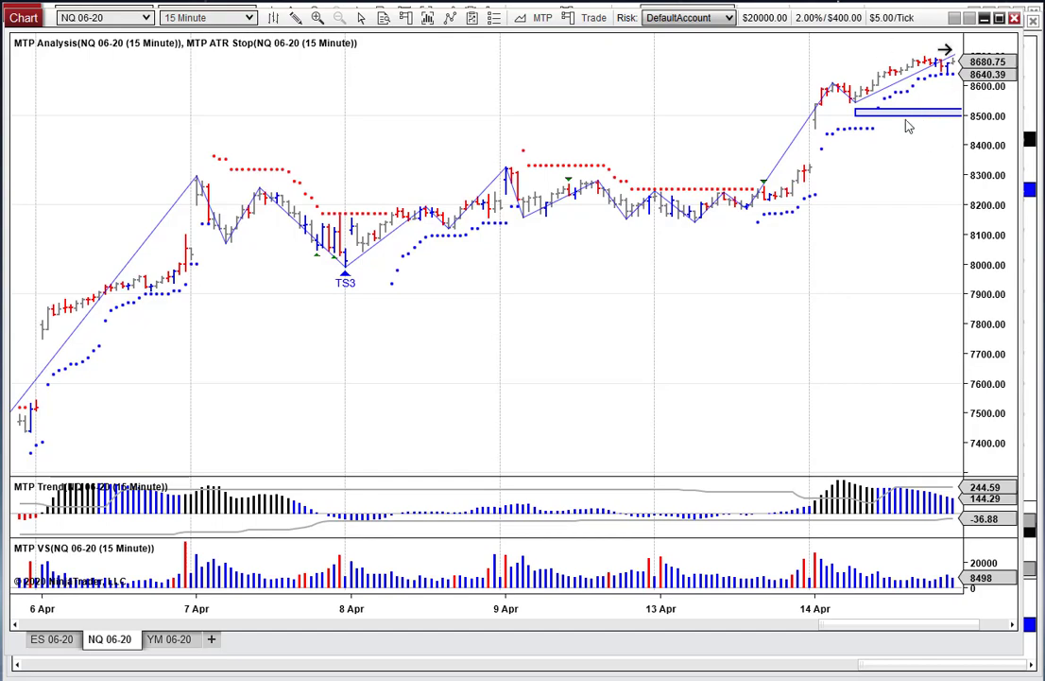
drag(828, 322, 340, 355)
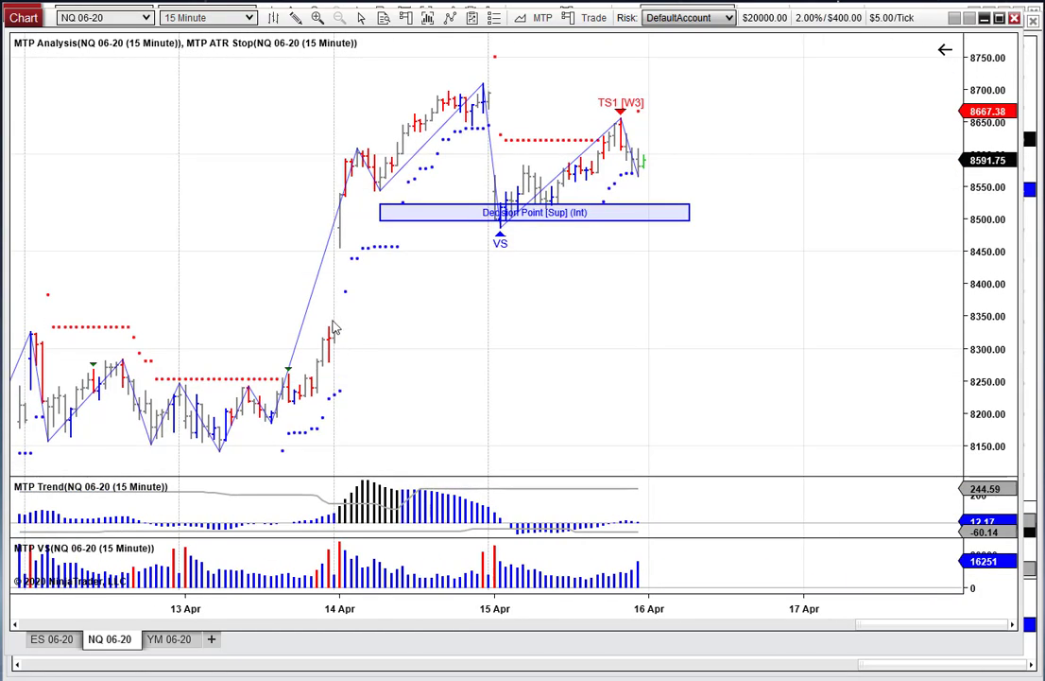
drag(419, 208, 310, 208)
click(436, 273)
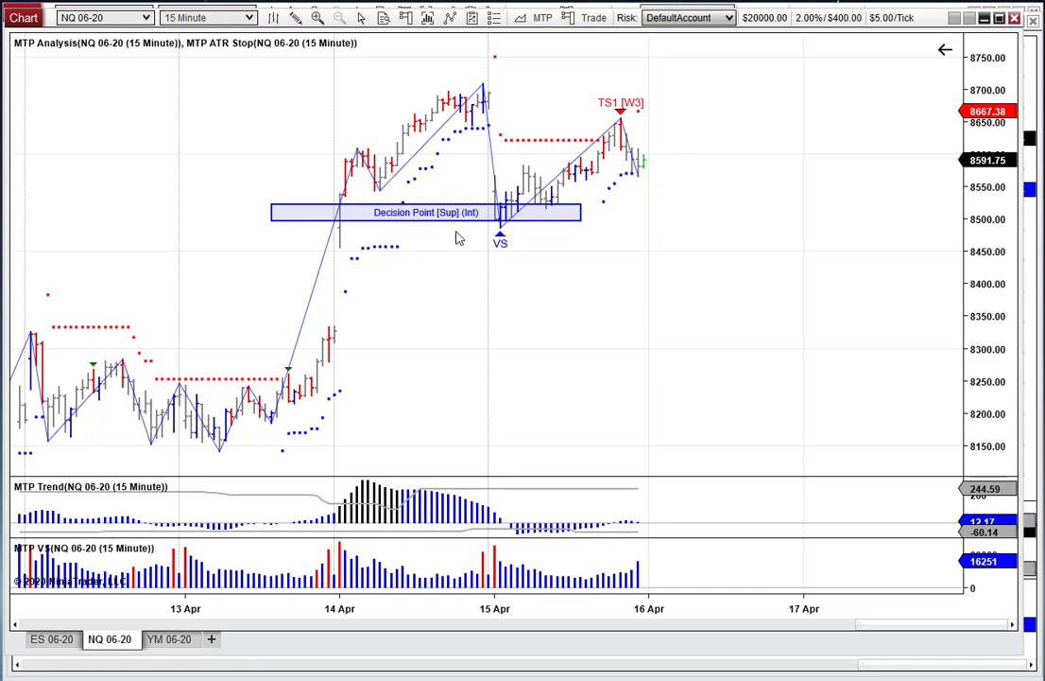
Step: Bring up the ES 06-20 chart and set its interval to 15 minutes
click(50, 640)
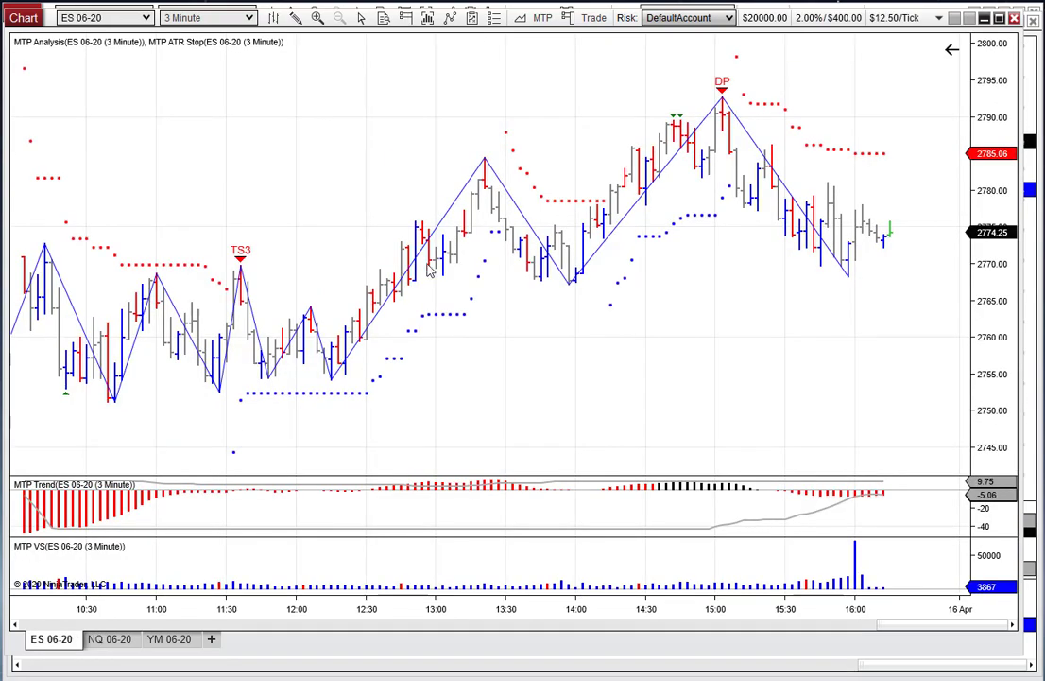
click(231, 19)
click(437, 38)
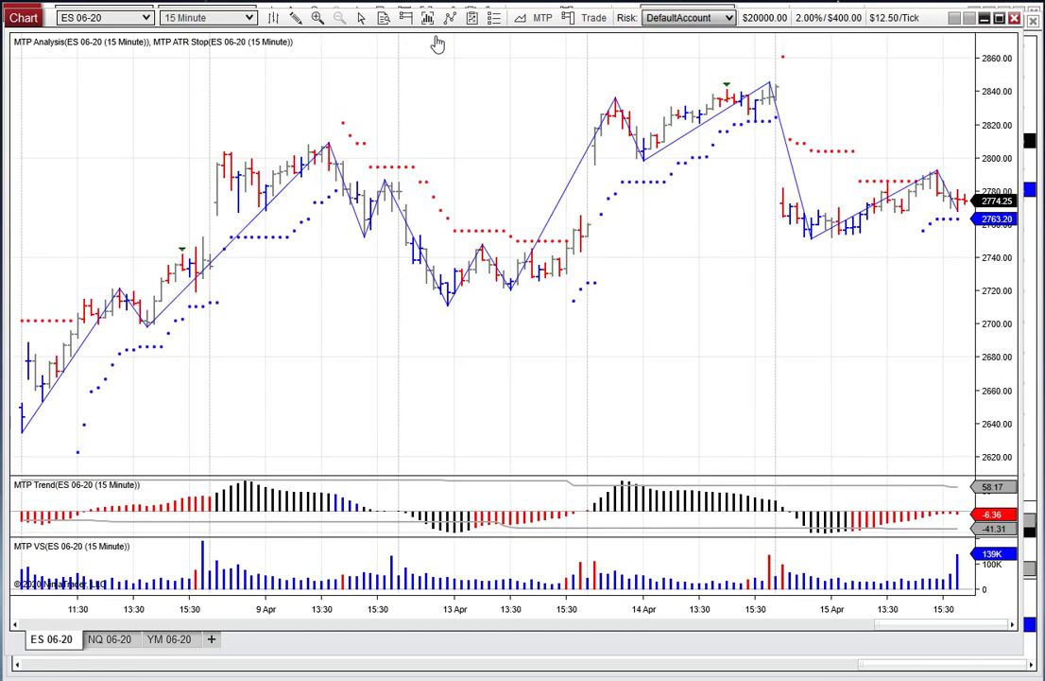
Step: Add a Decision Point zone from the first swing low of 14 April on the ES chart
scroll(599, 303, down, 5)
right_click(547, 197)
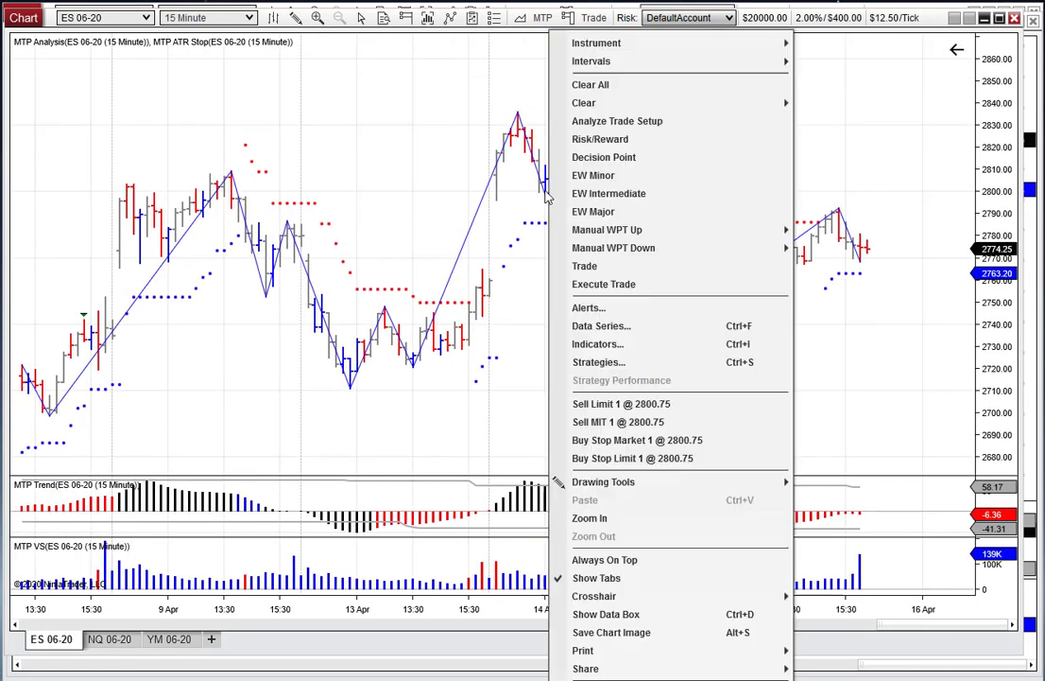
click(622, 164)
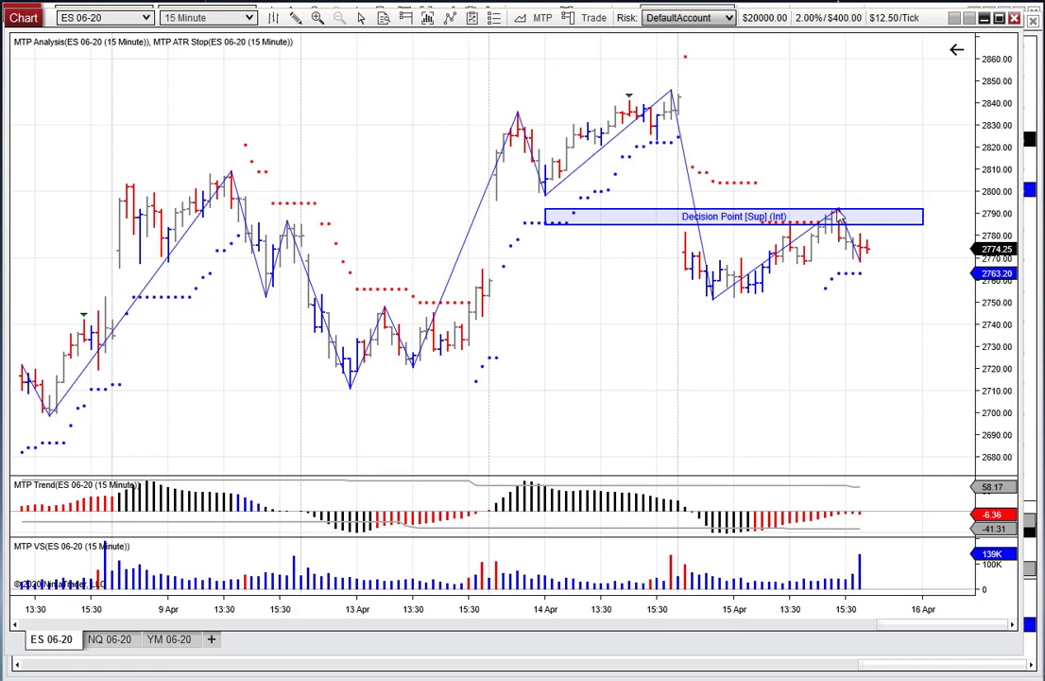
click(692, 321)
click(704, 293)
Step: Compare the NQ and ES Decision Point zones and set the NQ 06-20 chart to the 3-minute interval
click(109, 639)
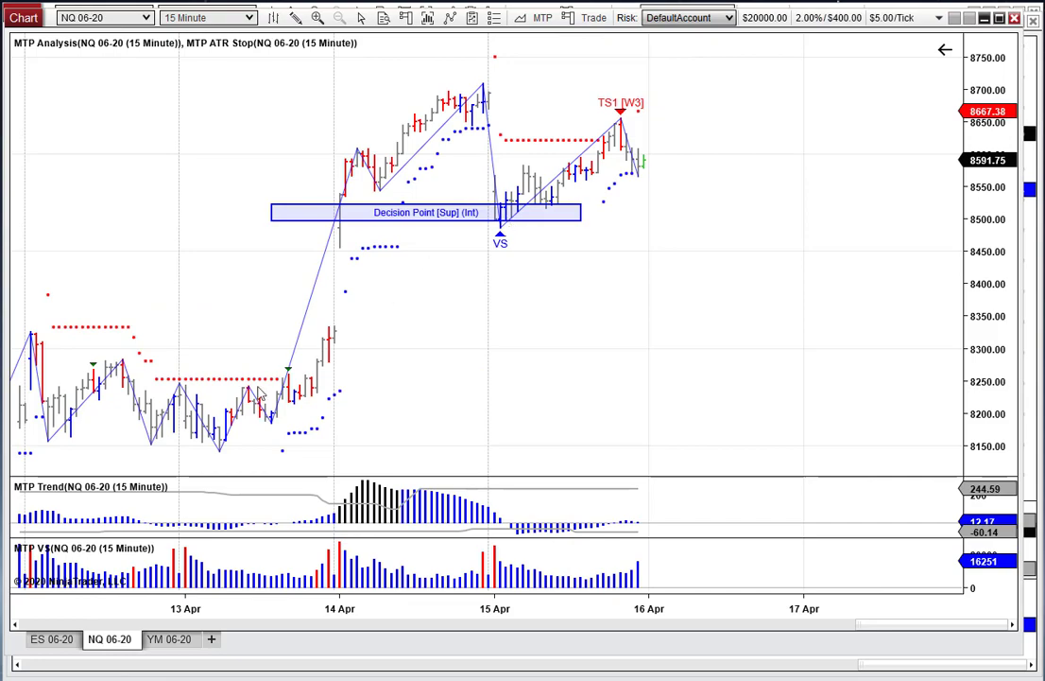
click(51, 639)
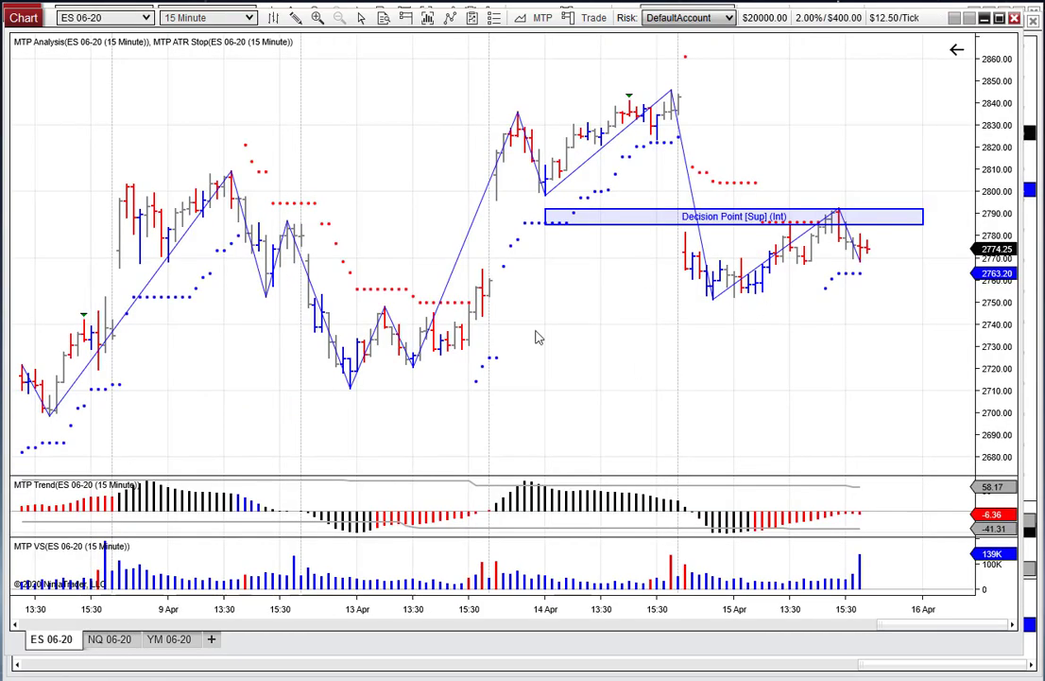
click(109, 639)
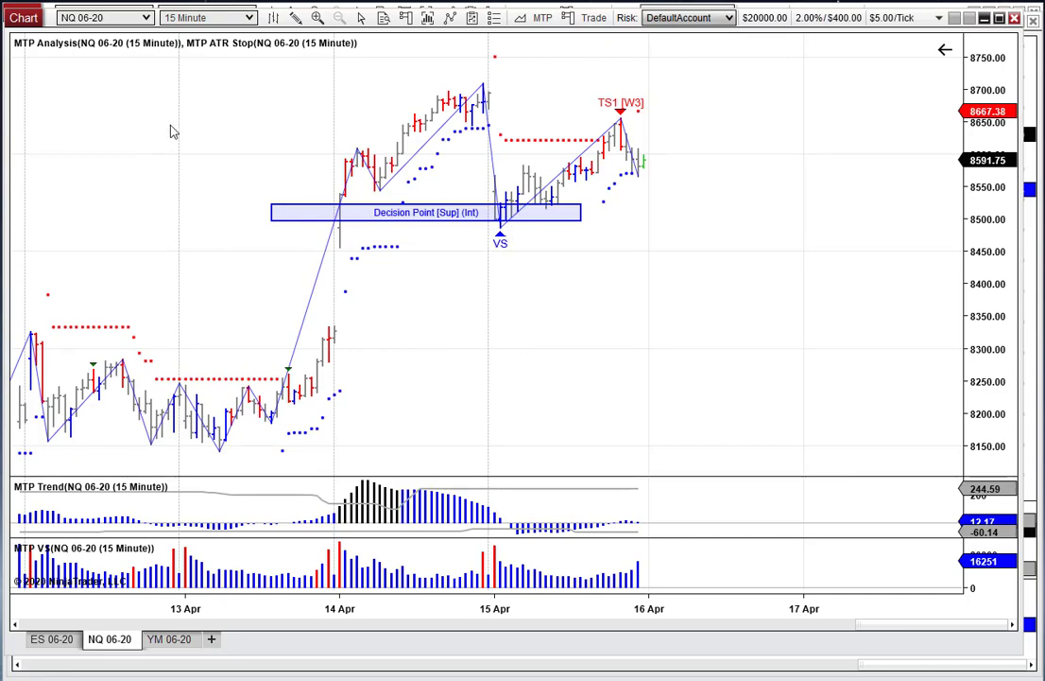
click(171, 18)
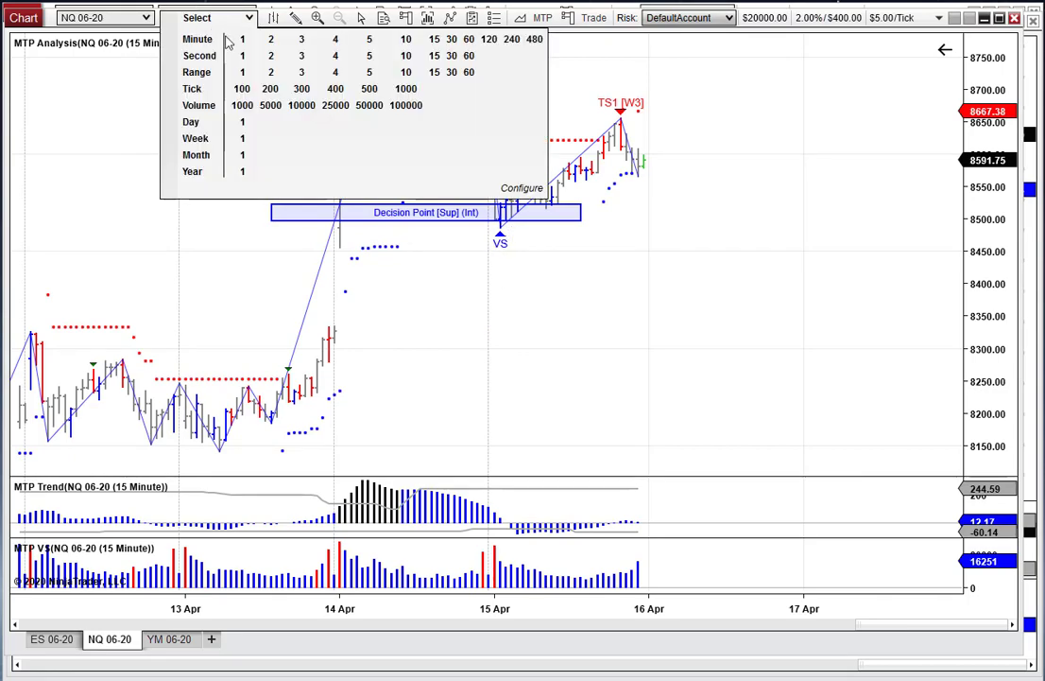
click(301, 39)
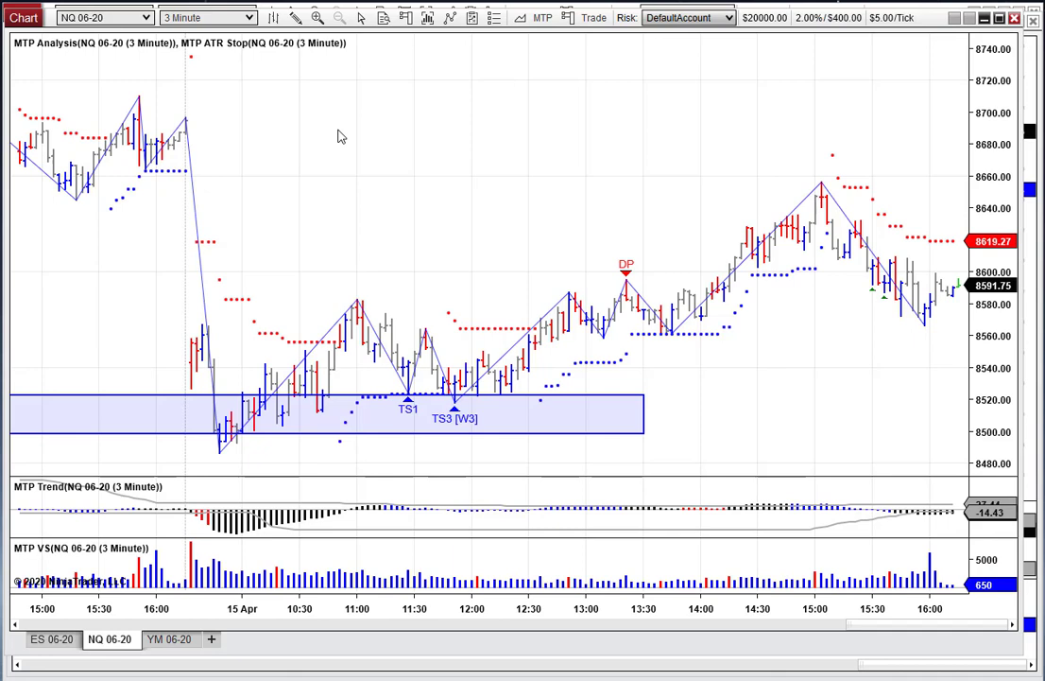
Step: Shift the Decision Point zone back in time so it ends at about 10:35 on 15 April
click(255, 394)
drag(256, 393, 24, 368)
click(239, 444)
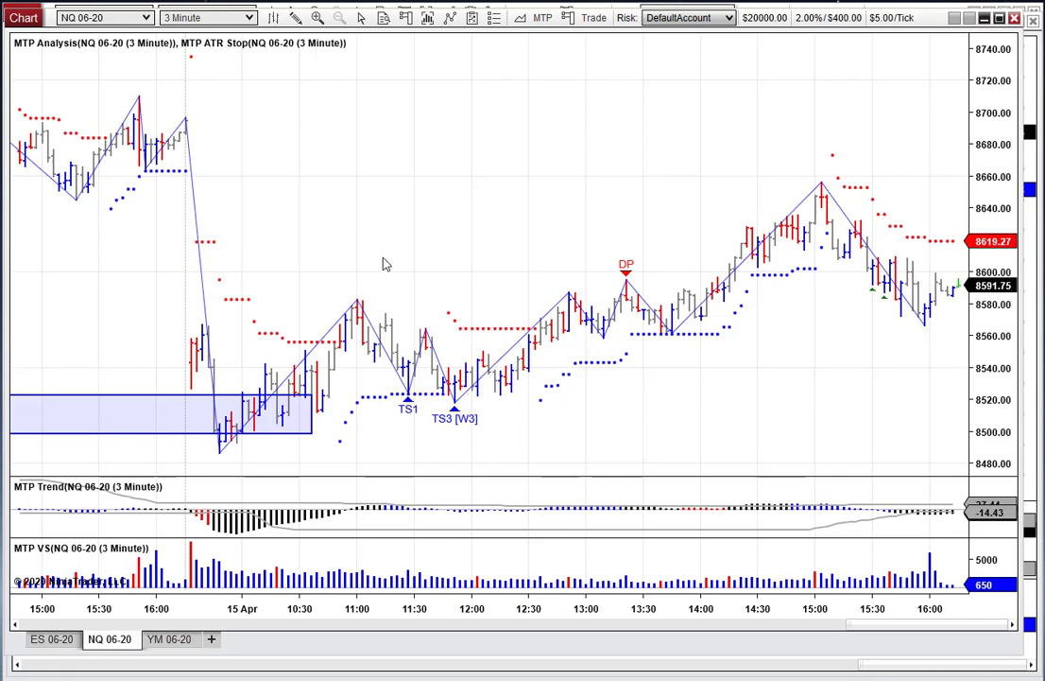
Step: Analyze the TS1 trade setup near 11:30 on the NQ chart and clear its analysis
right_click(413, 376)
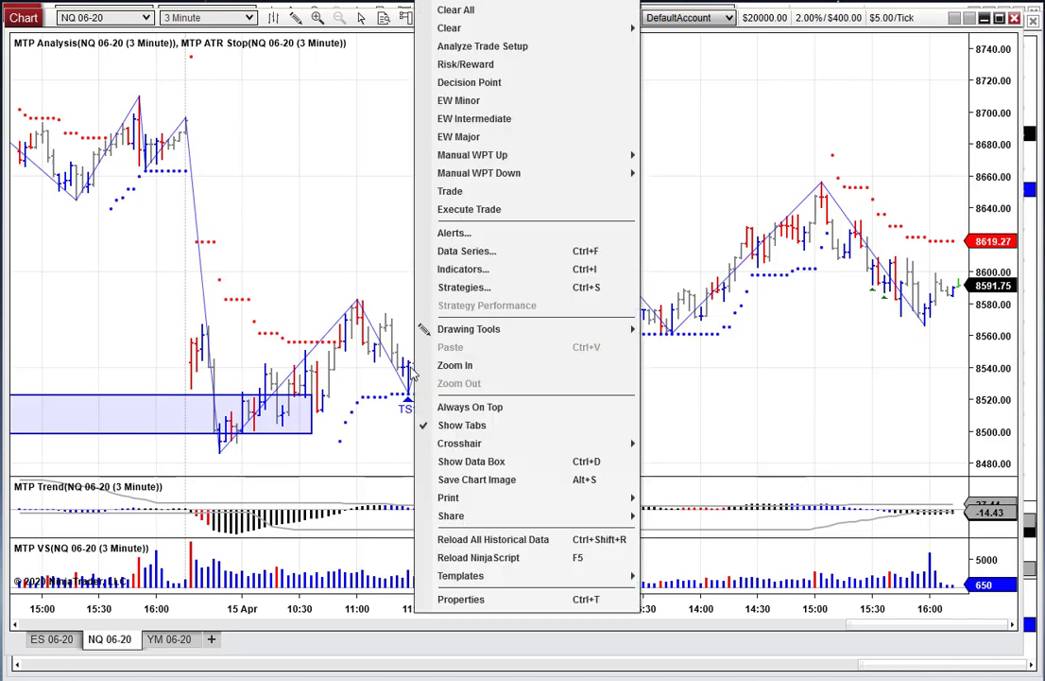
click(465, 46)
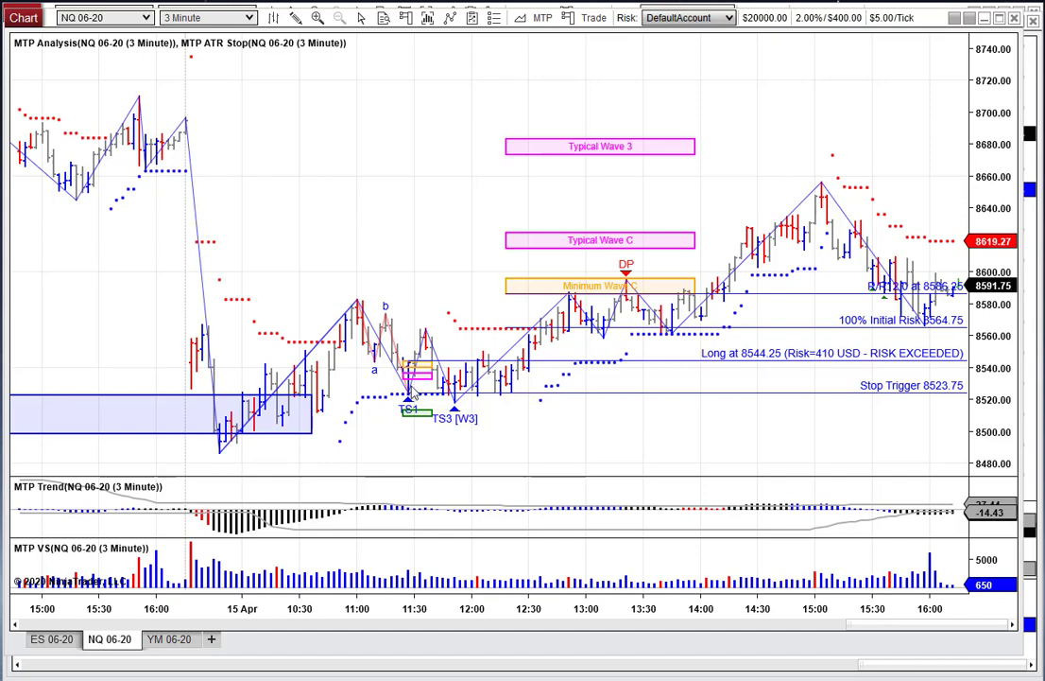
right_click(435, 269)
click(483, 169)
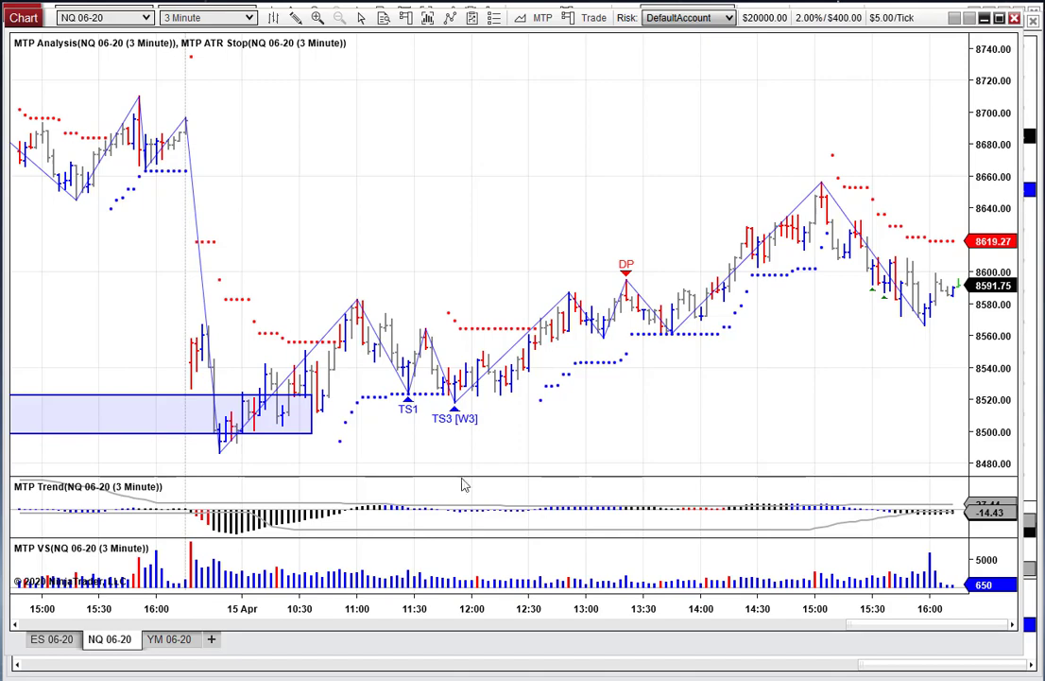
Step: Analyze the TS3 [W3] trade setup just before 12:00 on the NQ chart
right_click(458, 392)
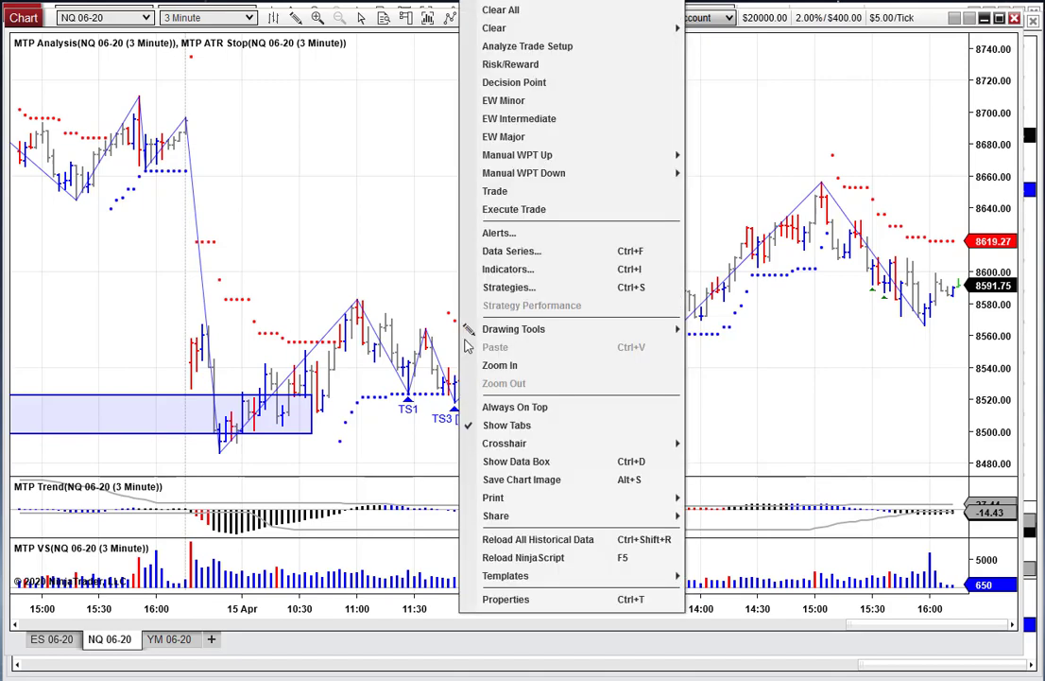
click(532, 44)
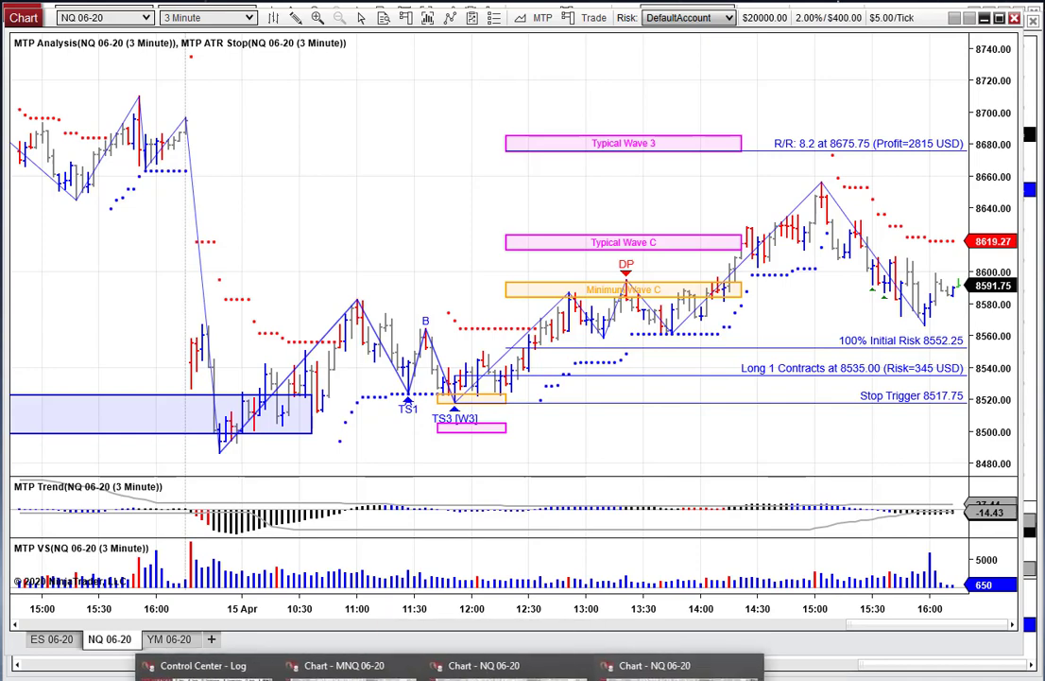
Step: Switch to the MNQ 06-20 chart window and analyze the TS1 trade setup near 11:30
click(344, 665)
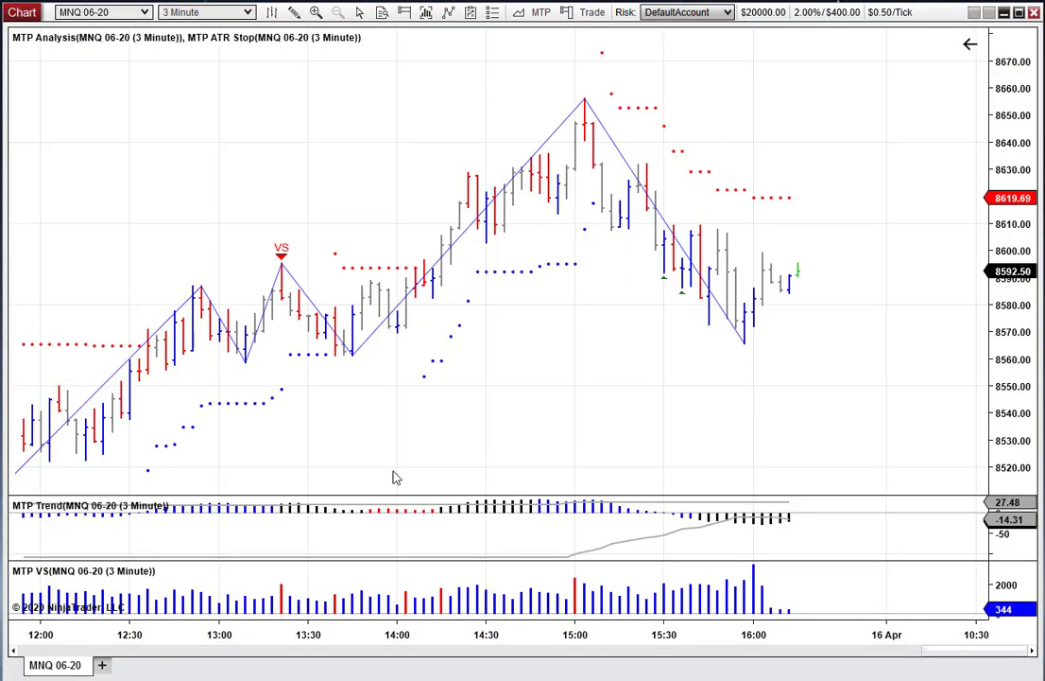
scroll(269, 293, left, 10)
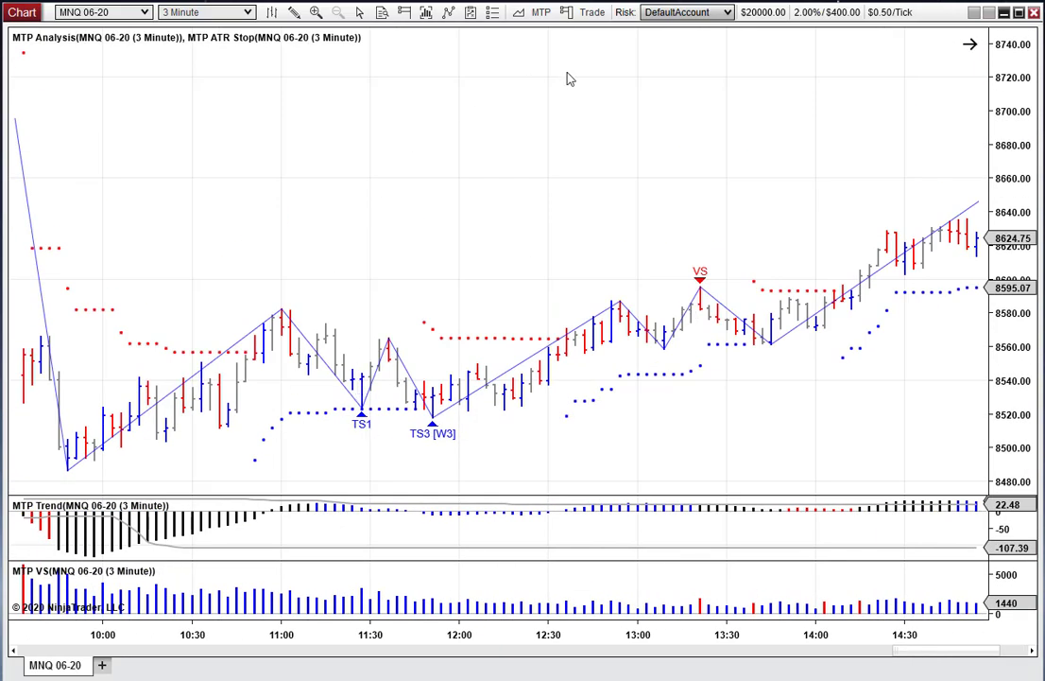
right_click(367, 391)
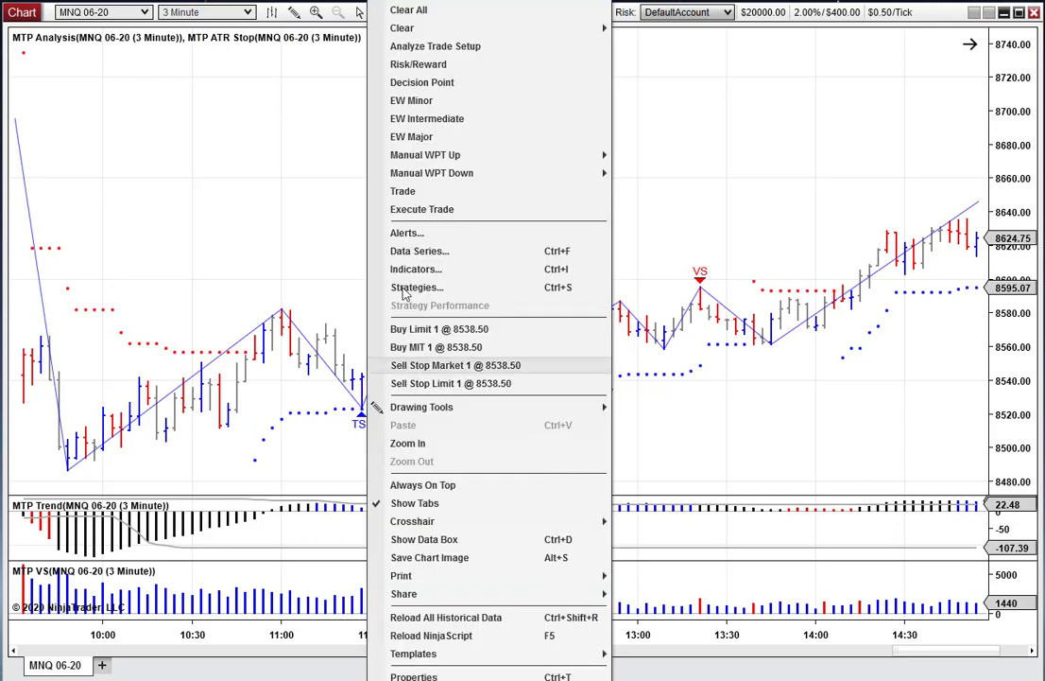
click(478, 48)
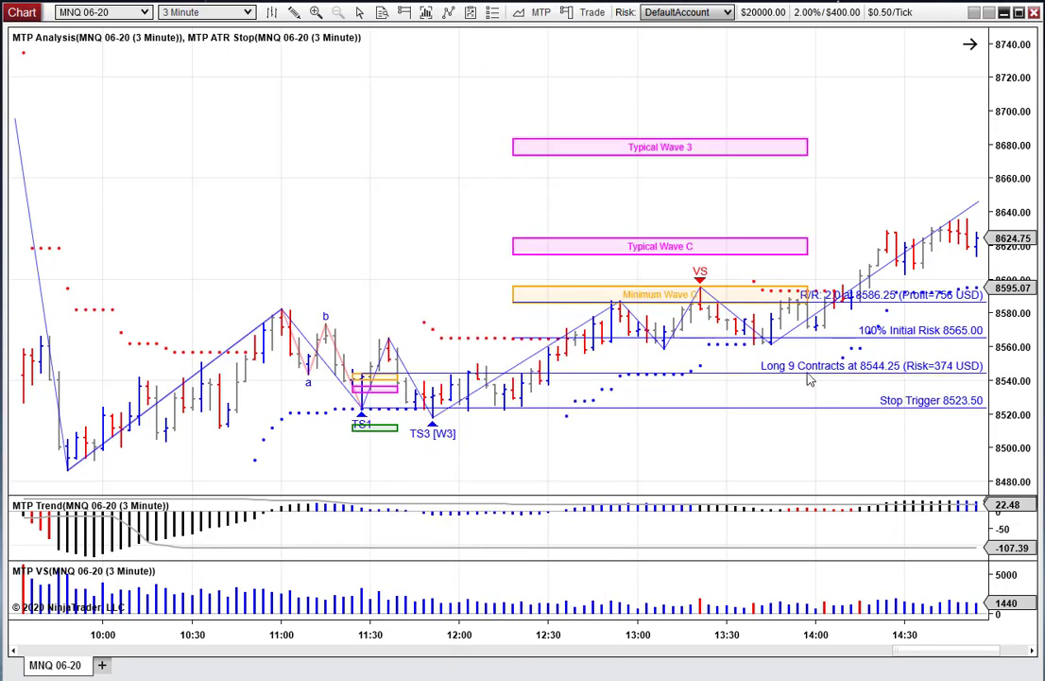
Step: Analyze the TS3 [W3] trade setup on the MNQ chart and size it with the 10K US Dollar risk account
right_click(437, 454)
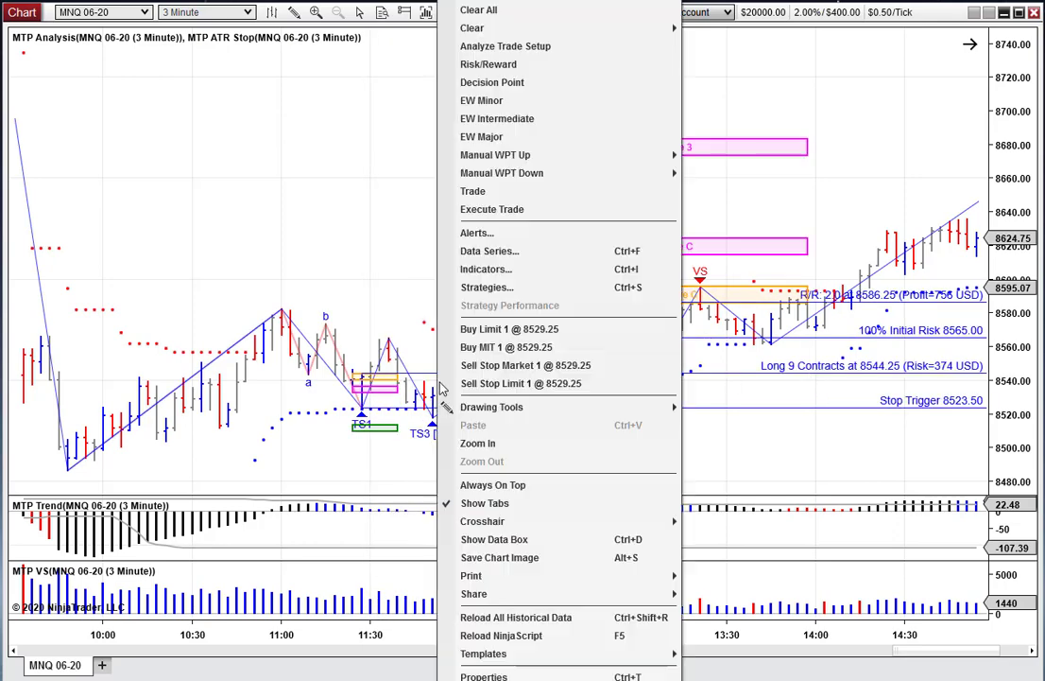
click(518, 63)
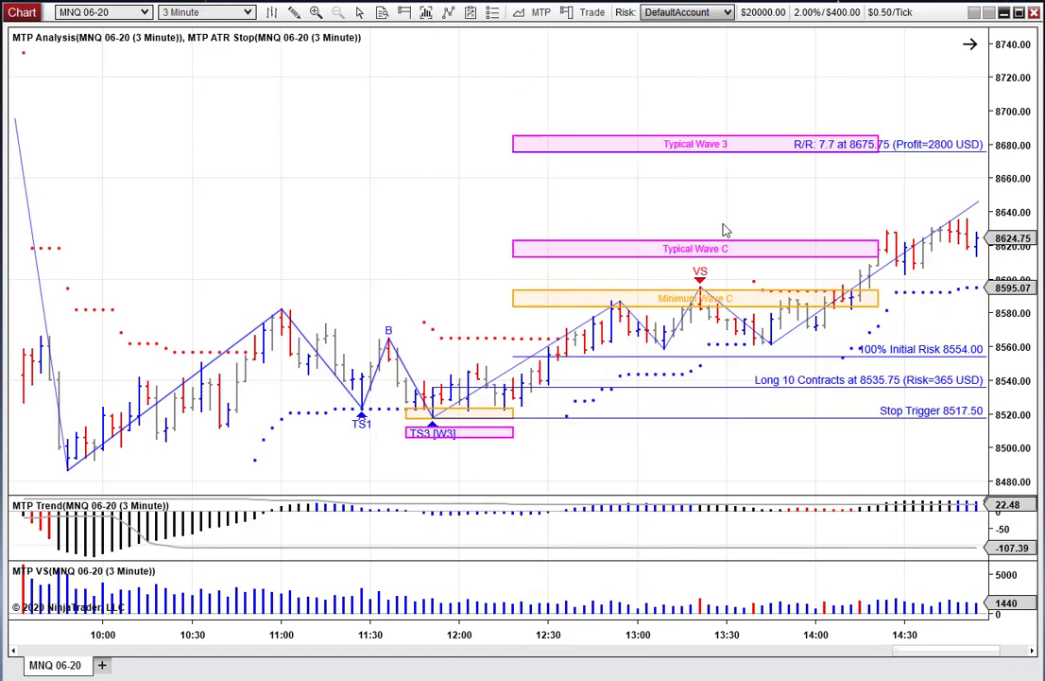
click(687, 12)
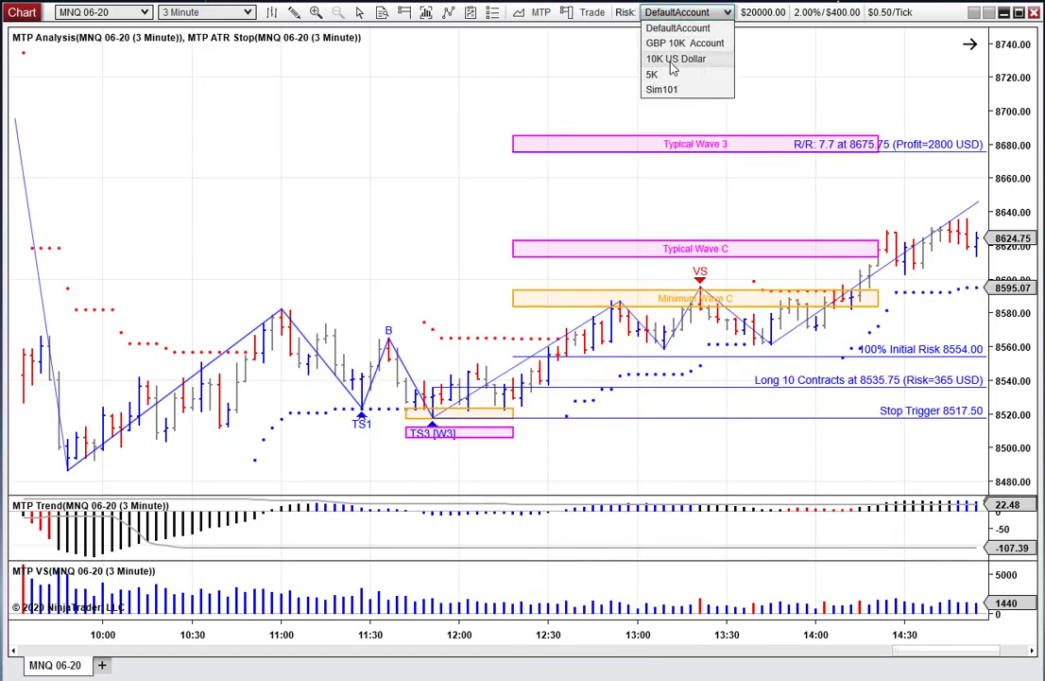
click(672, 59)
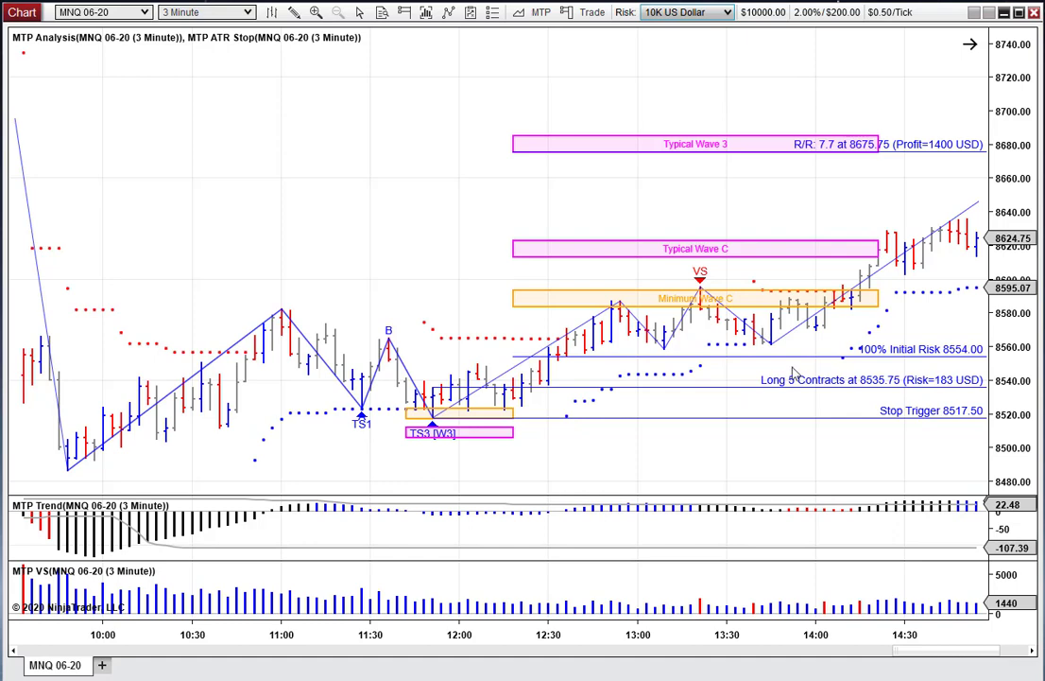
Step: Set the risk account to 5K and lower the long entry line to 8533.00
click(685, 14)
click(657, 67)
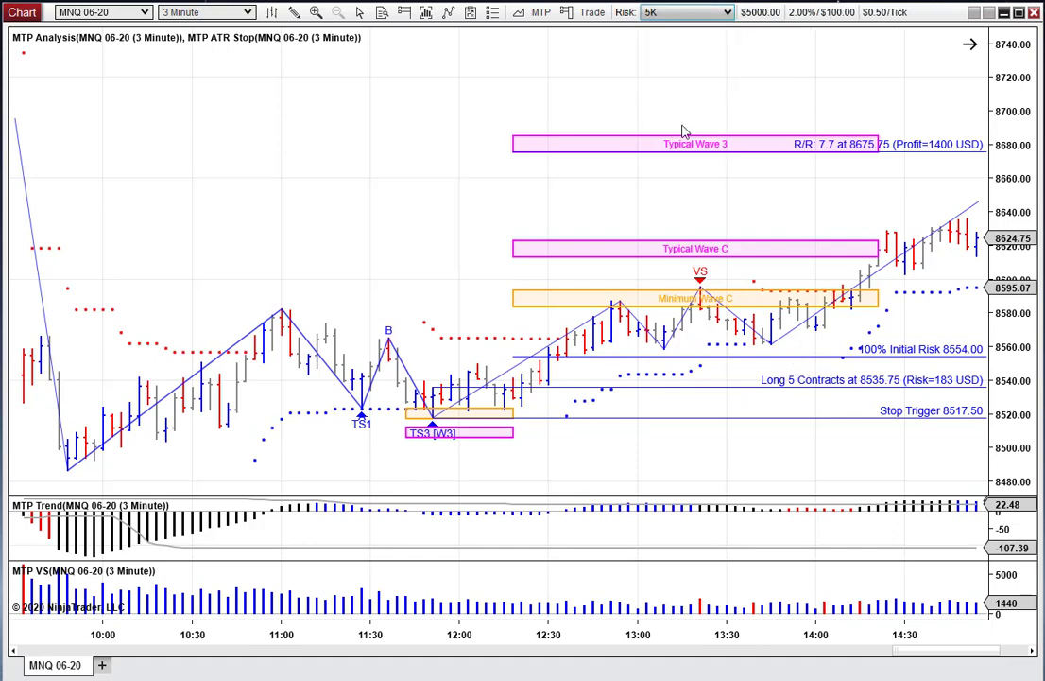
drag(812, 388, 709, 391)
click(660, 351)
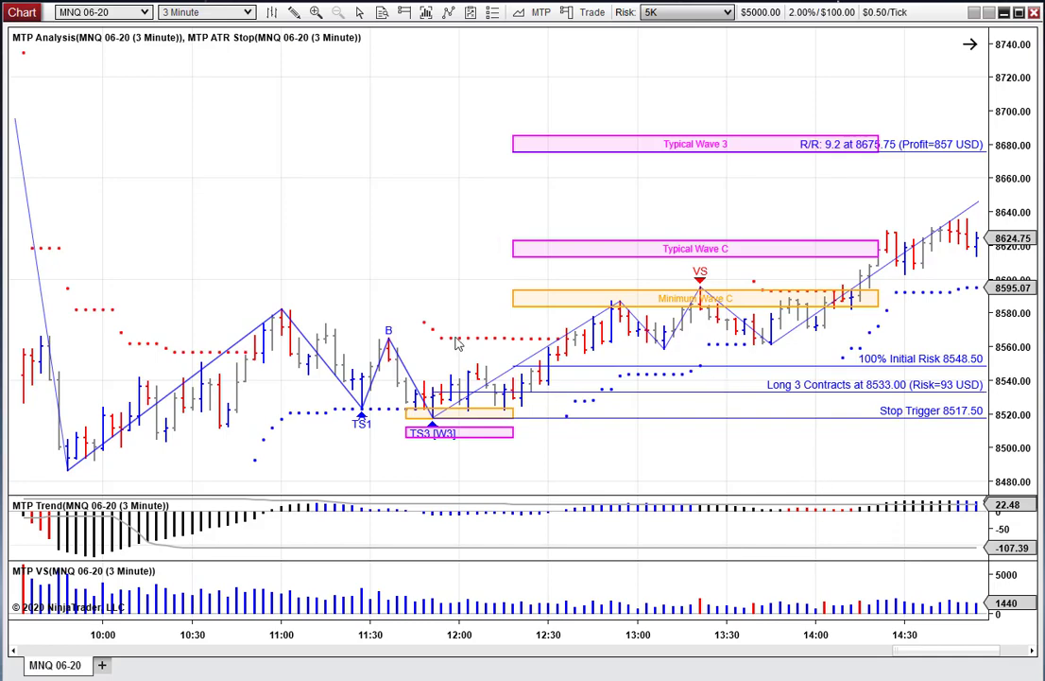
Step: Rerun the trade setup analysis on the MNQ chart's TS3 [W3] low with the 5K risk account
right_click(376, 340)
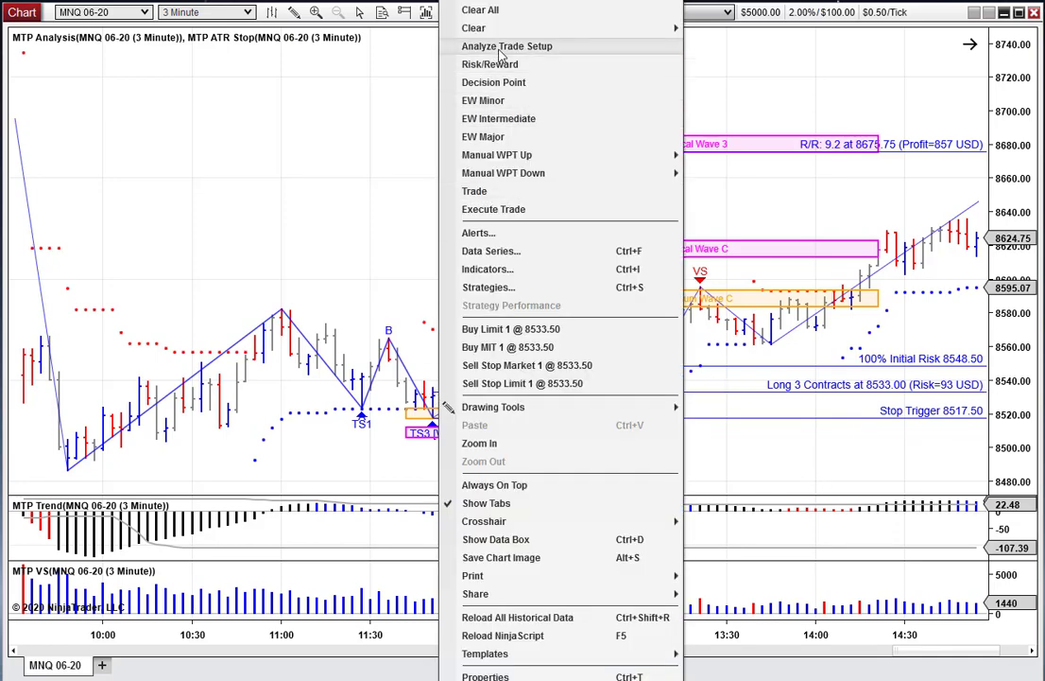
click(416, 44)
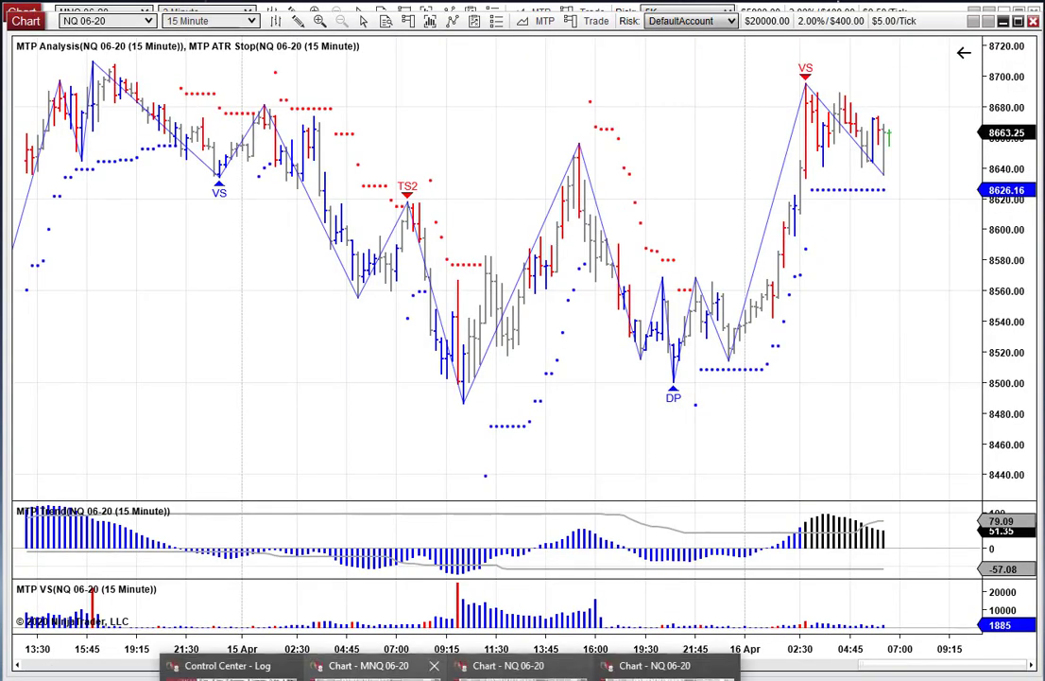
Step: Bring up the tabbed NQ 3-minute chart and lower the TS3 [W3] trade's risk/reward target line to 8652.50
click(369, 666)
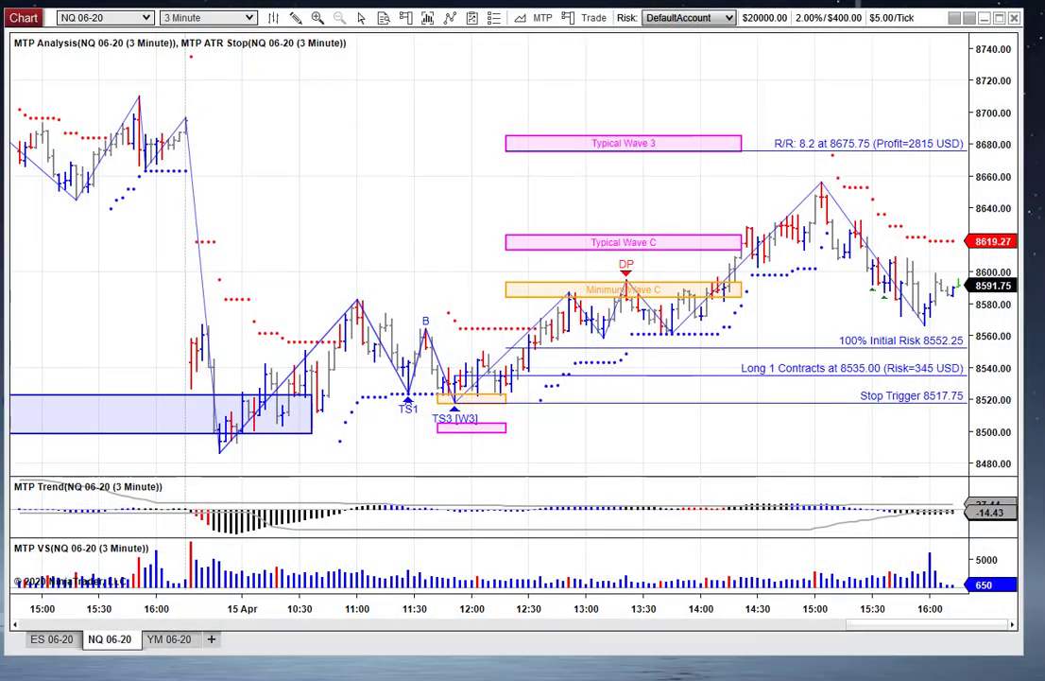
click(508, 665)
scroll(395, 286, right, 5)
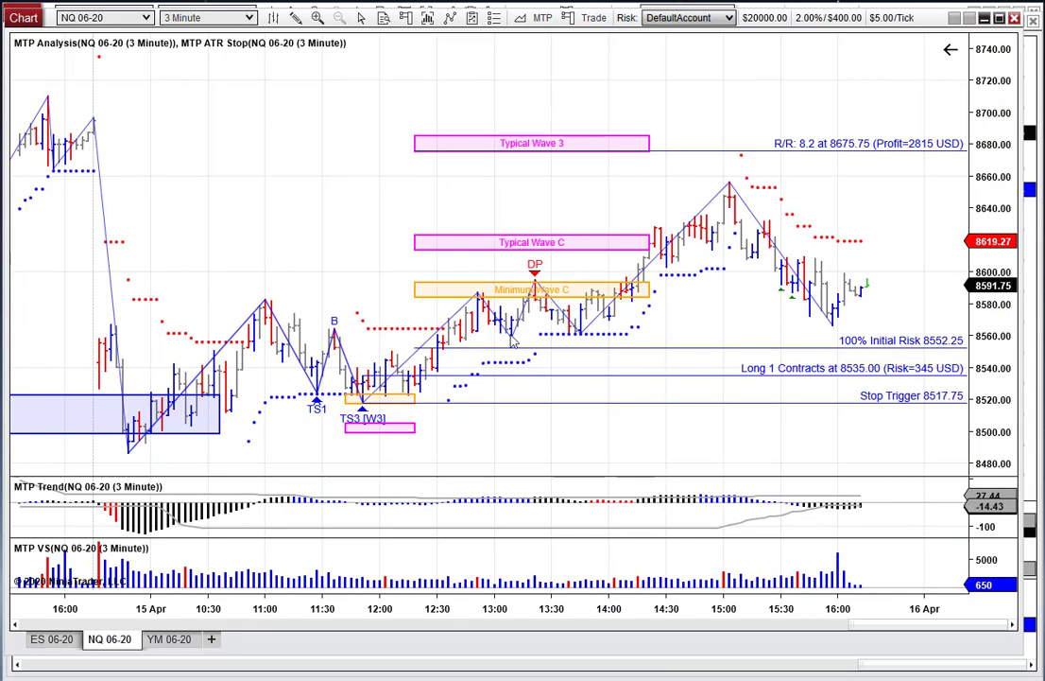
scroll(596, 170, right, 1)
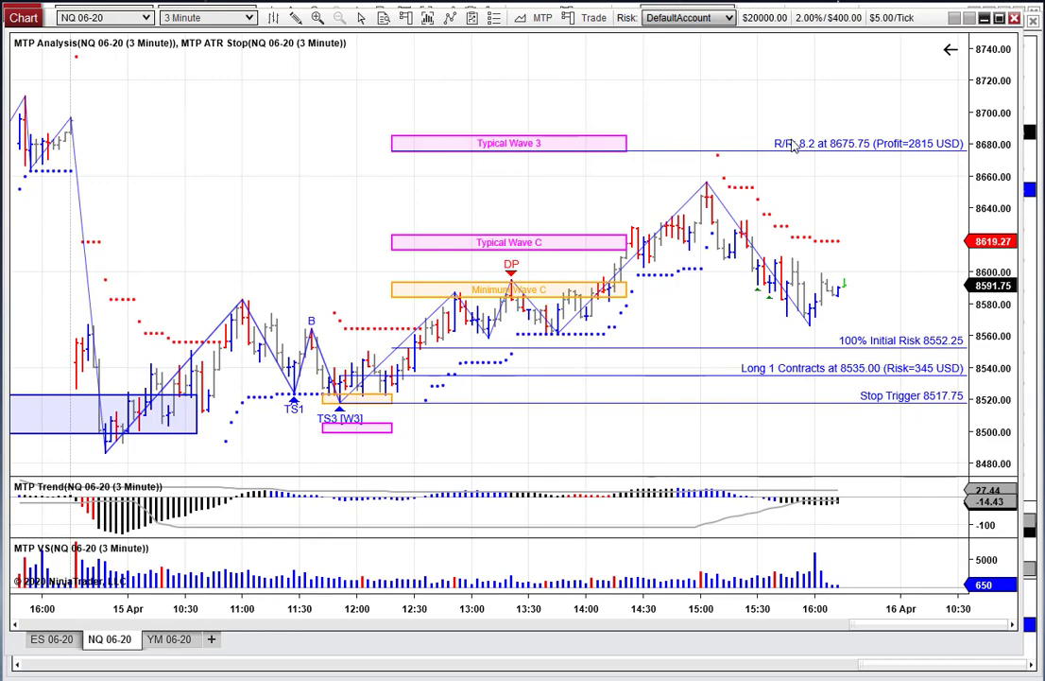
drag(768, 151, 754, 186)
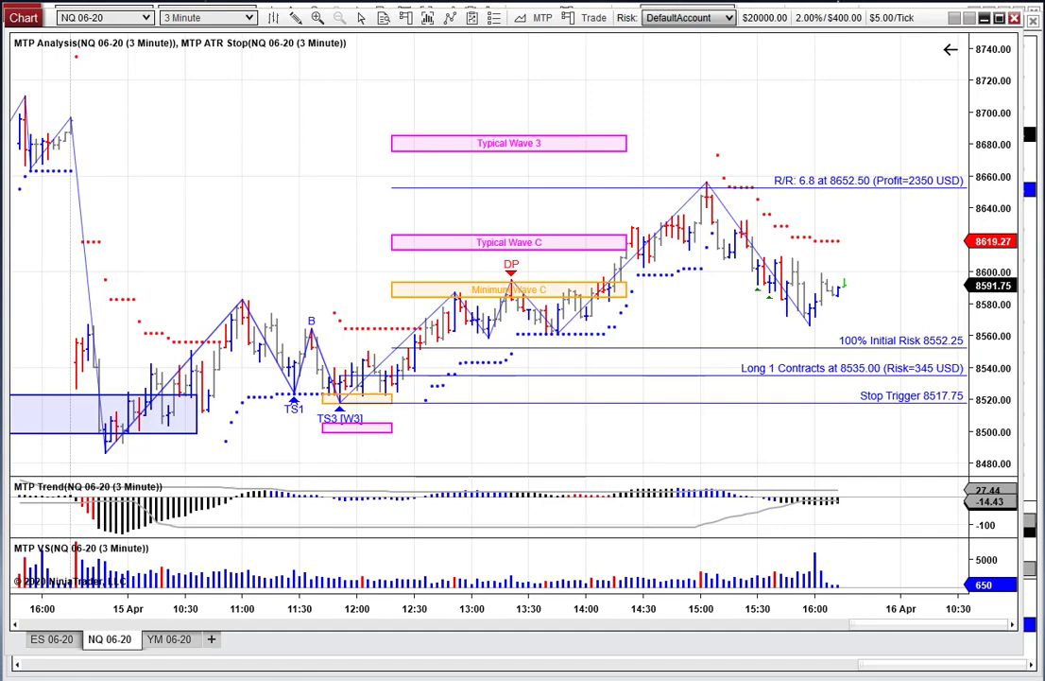
Step: Add a Decision Point resistance zone from the TS2 high on the NQ 15-minute chart and shift it across the 15 April afternoon peak
mouse_move(379, 678)
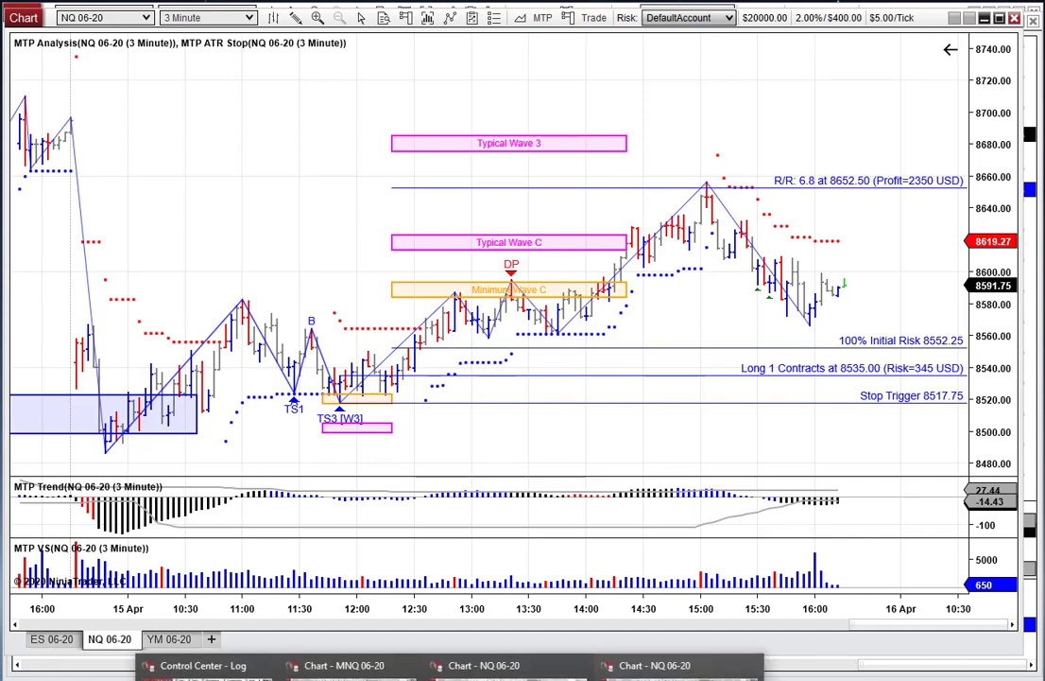
click(484, 666)
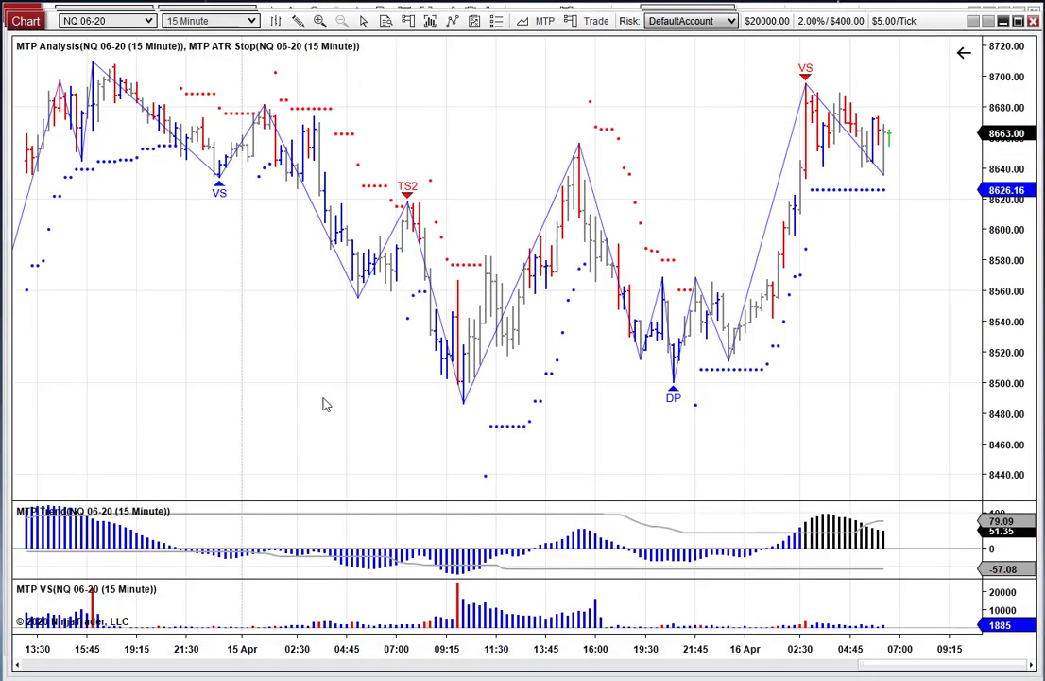
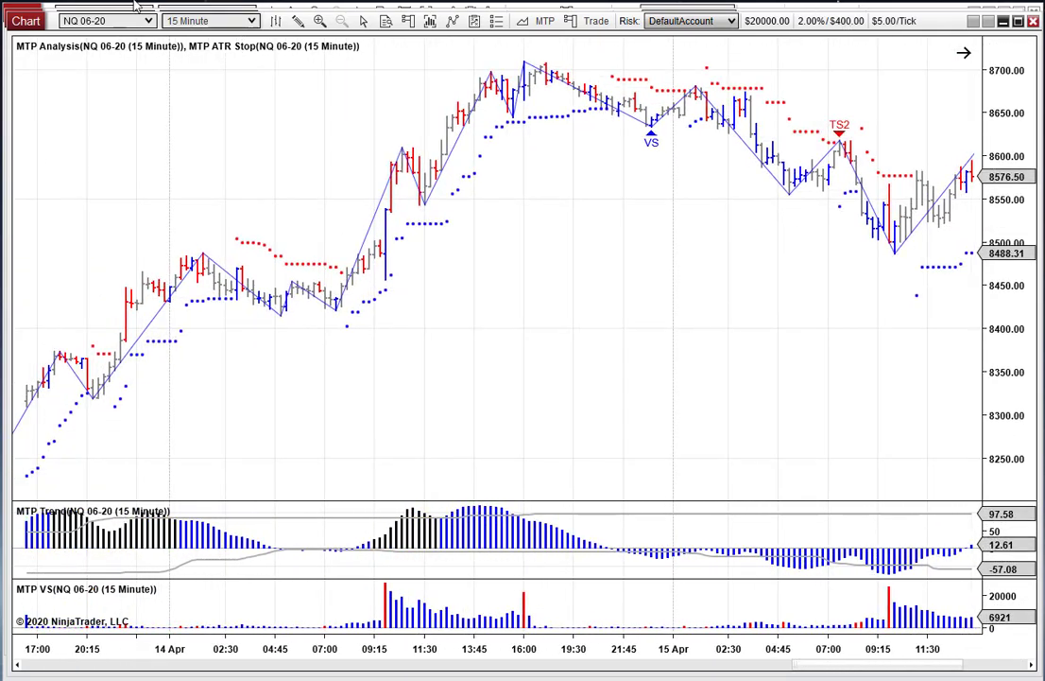
right_click(842, 162)
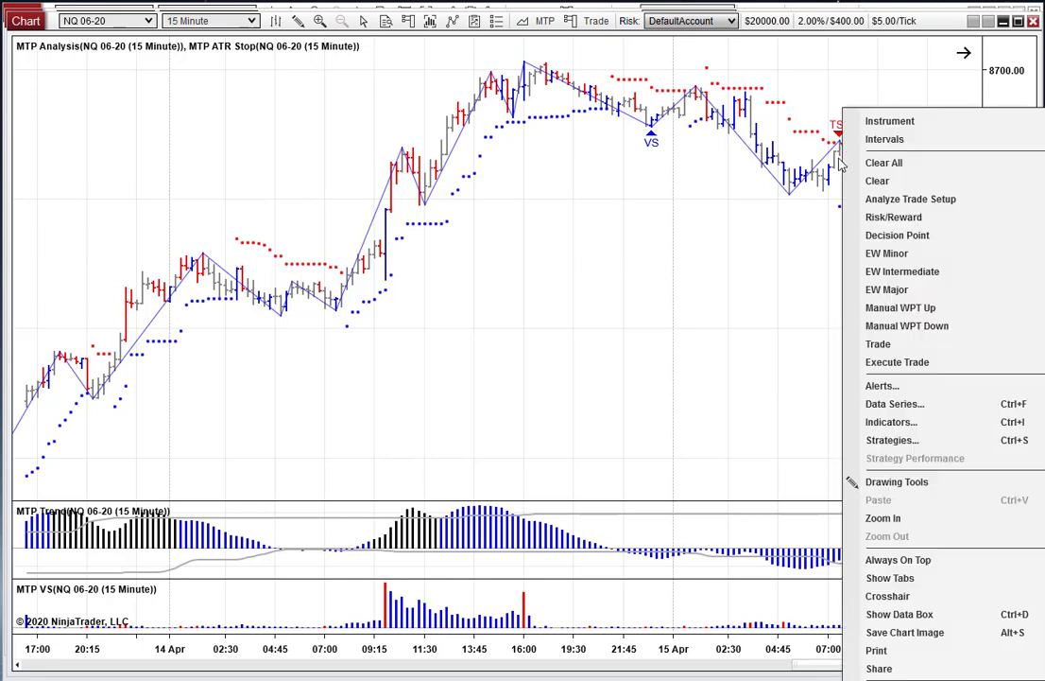
click(890, 237)
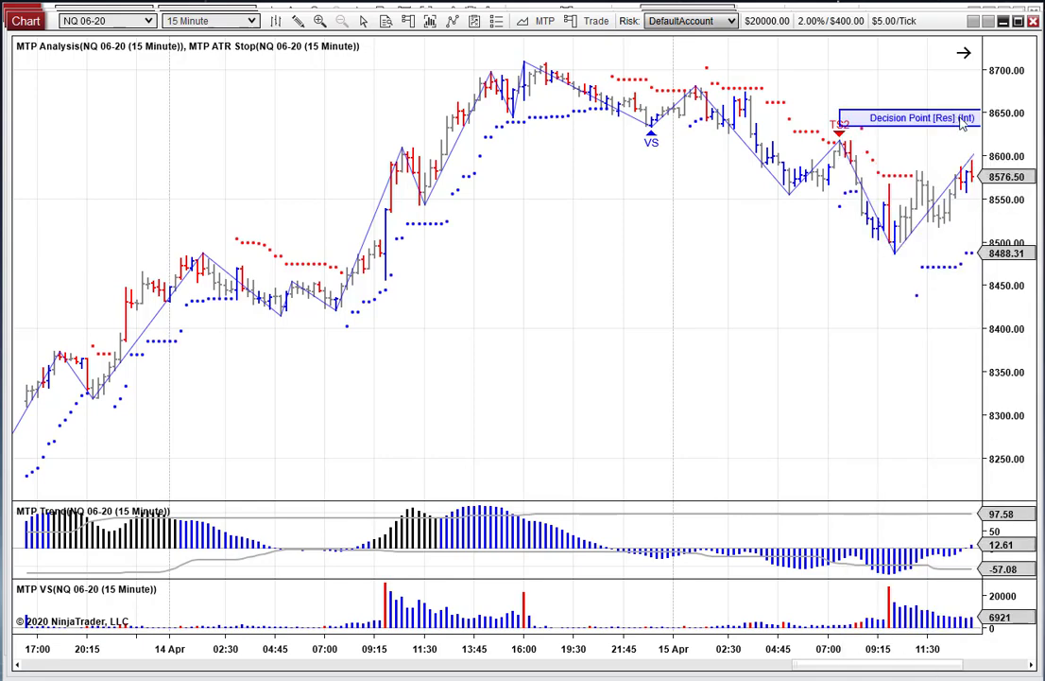
drag(723, 275, 409, 315)
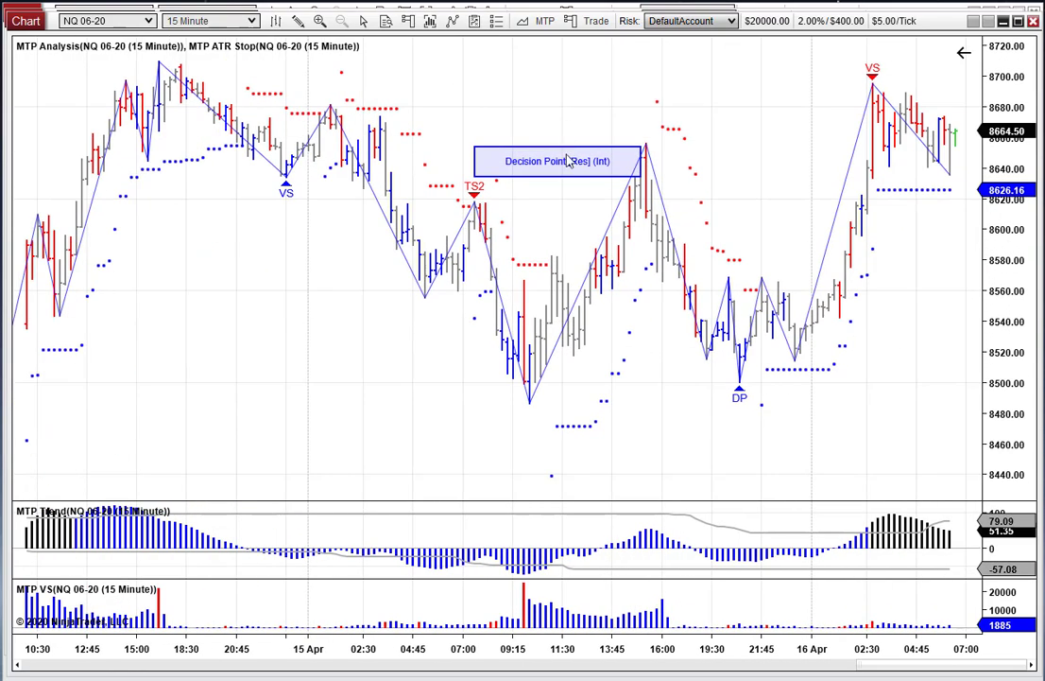
drag(568, 154, 619, 156)
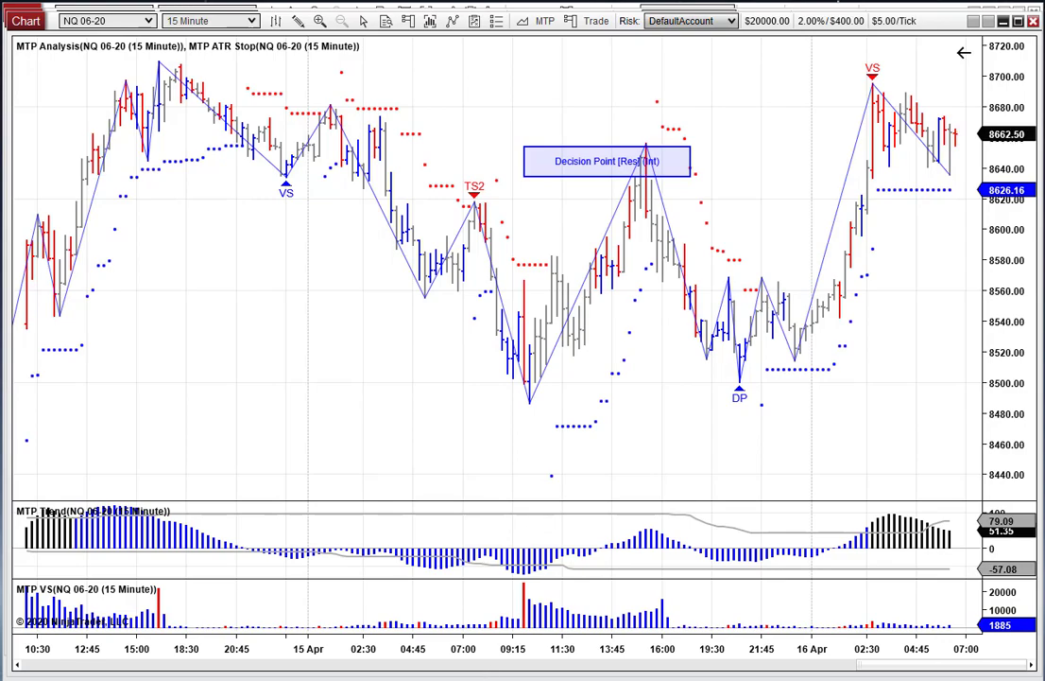
Step: Compare the MNQ and NQ 3-minute TS3 [W3] trades around the 15 April afternoon peak
mouse_move(454, 679)
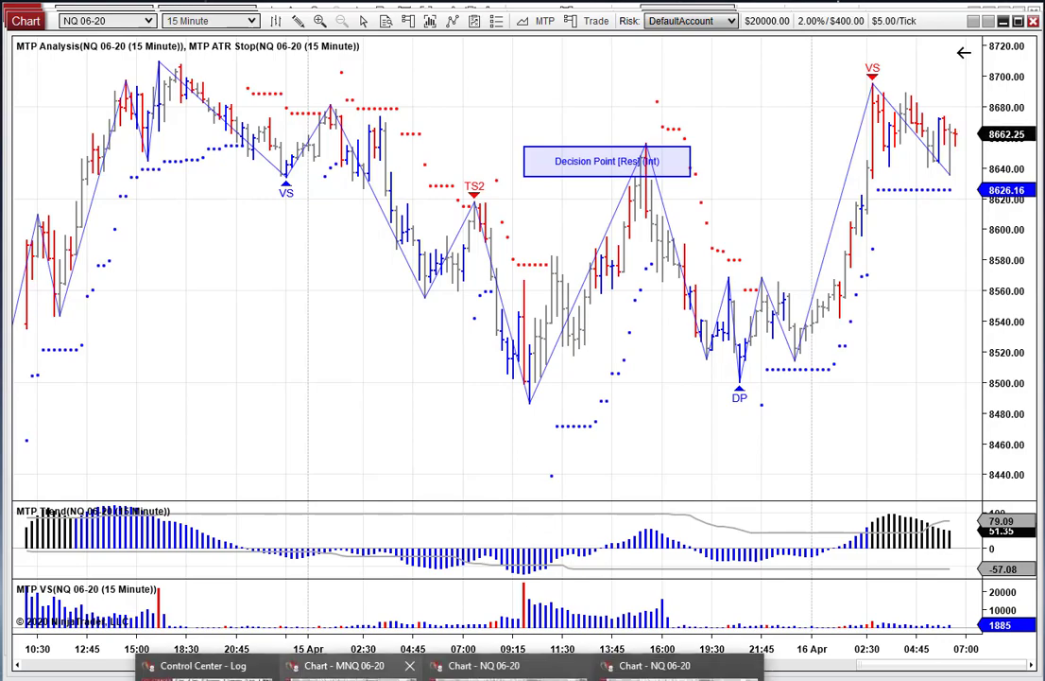
click(344, 666)
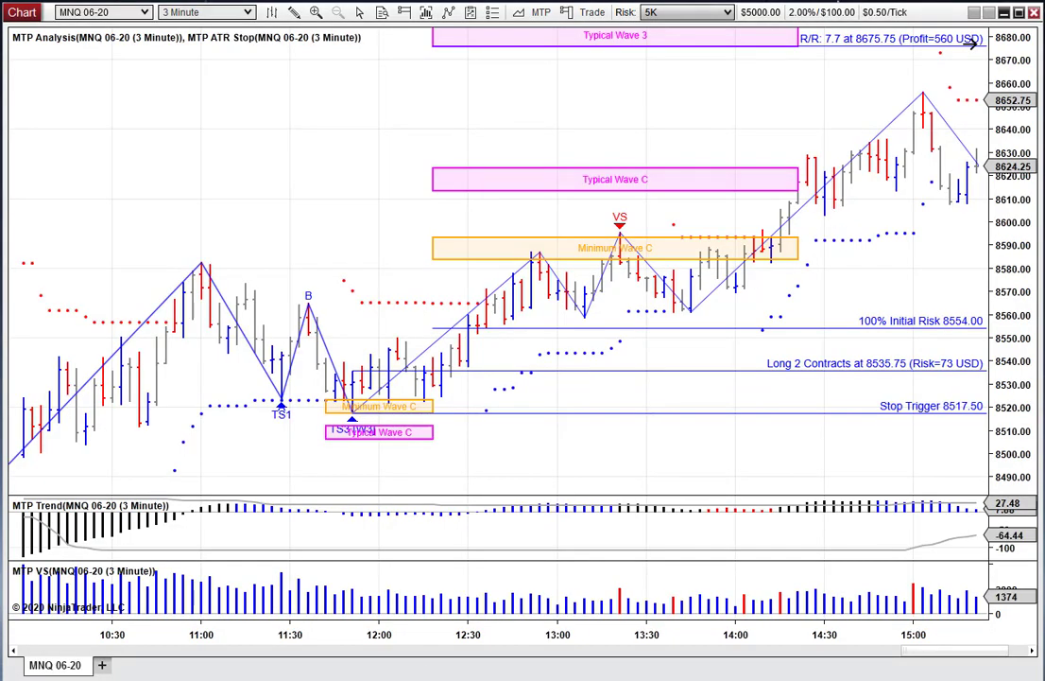
click(1004, 17)
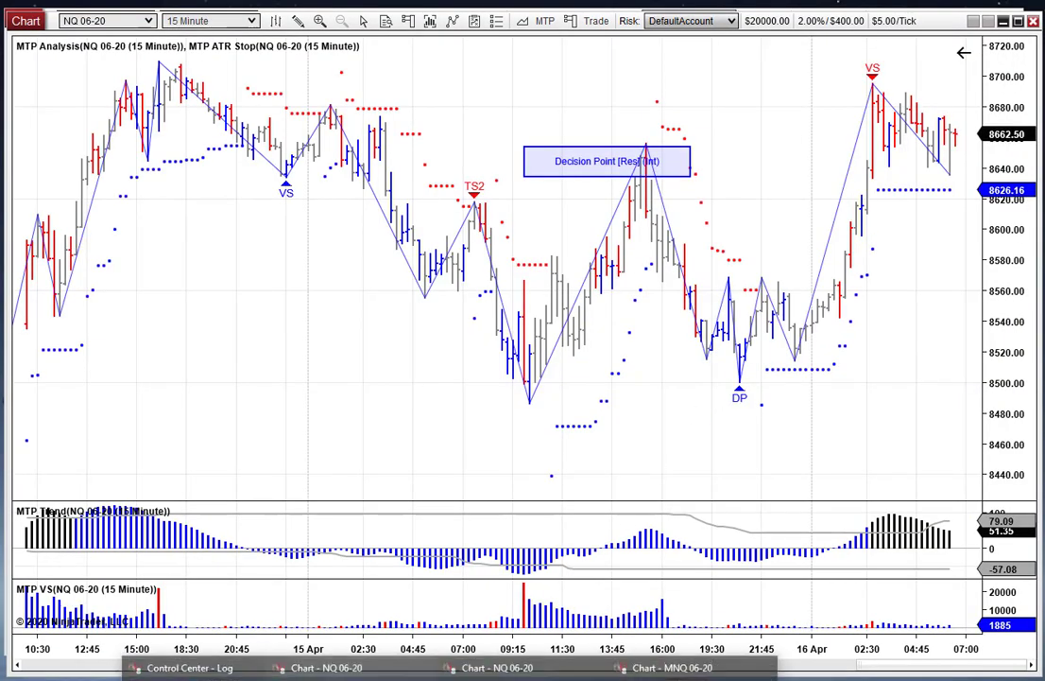
click(670, 669)
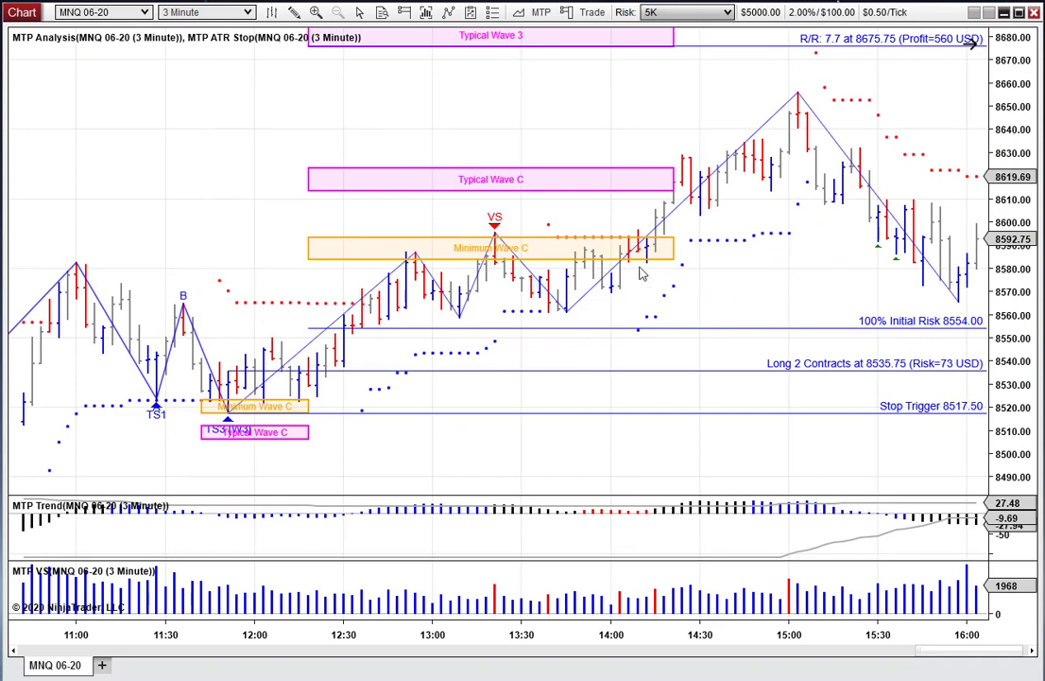
click(1004, 14)
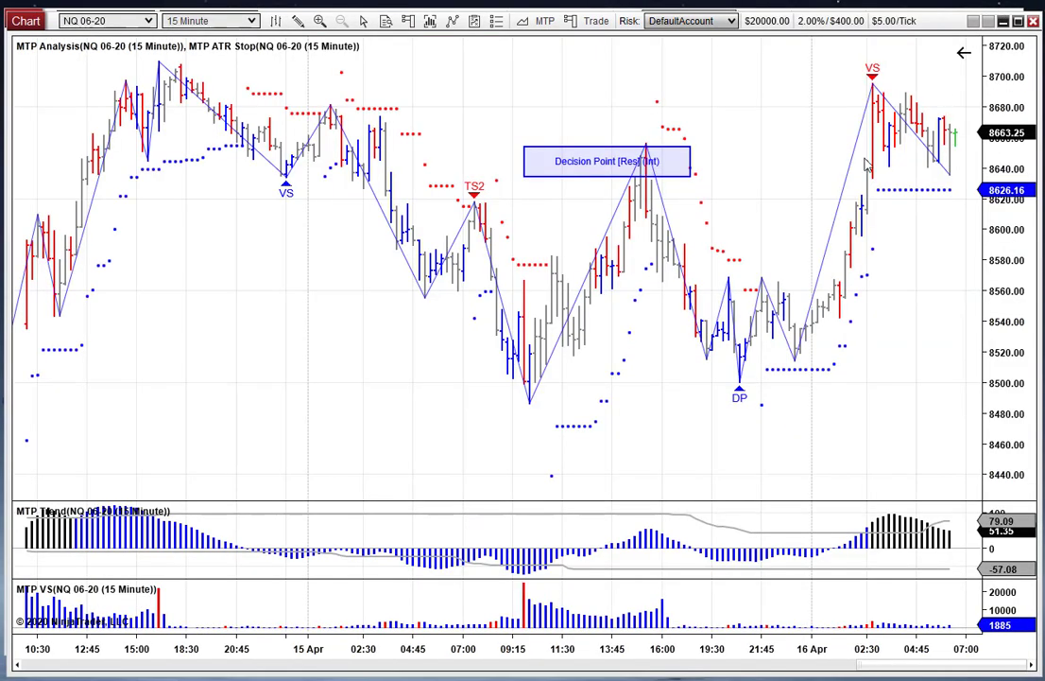
mouse_move(378, 669)
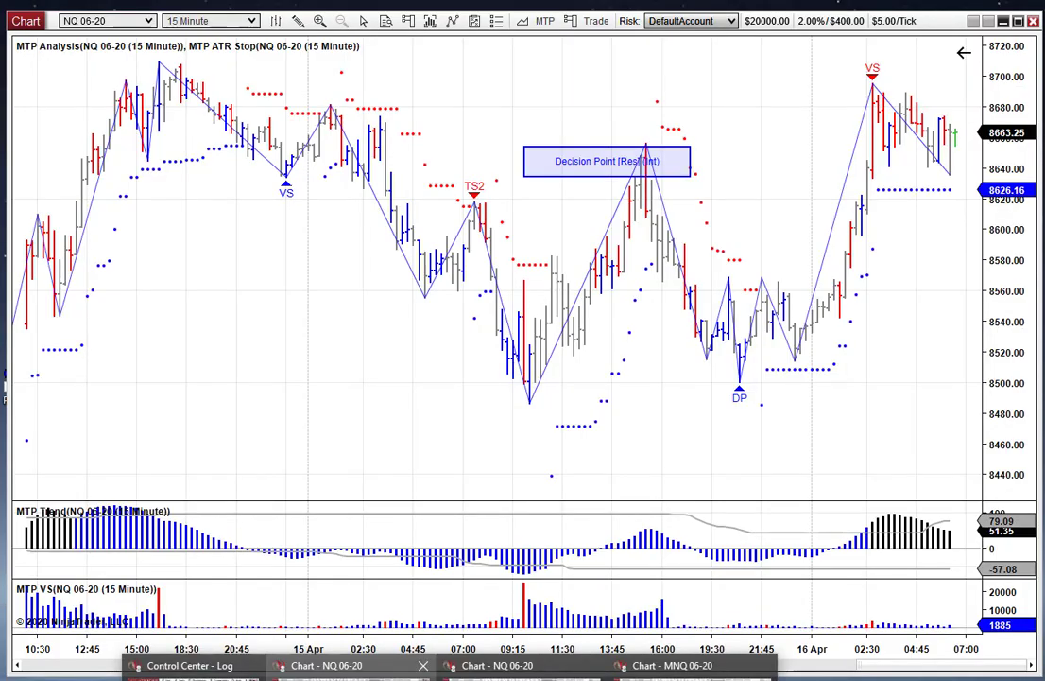
click(497, 666)
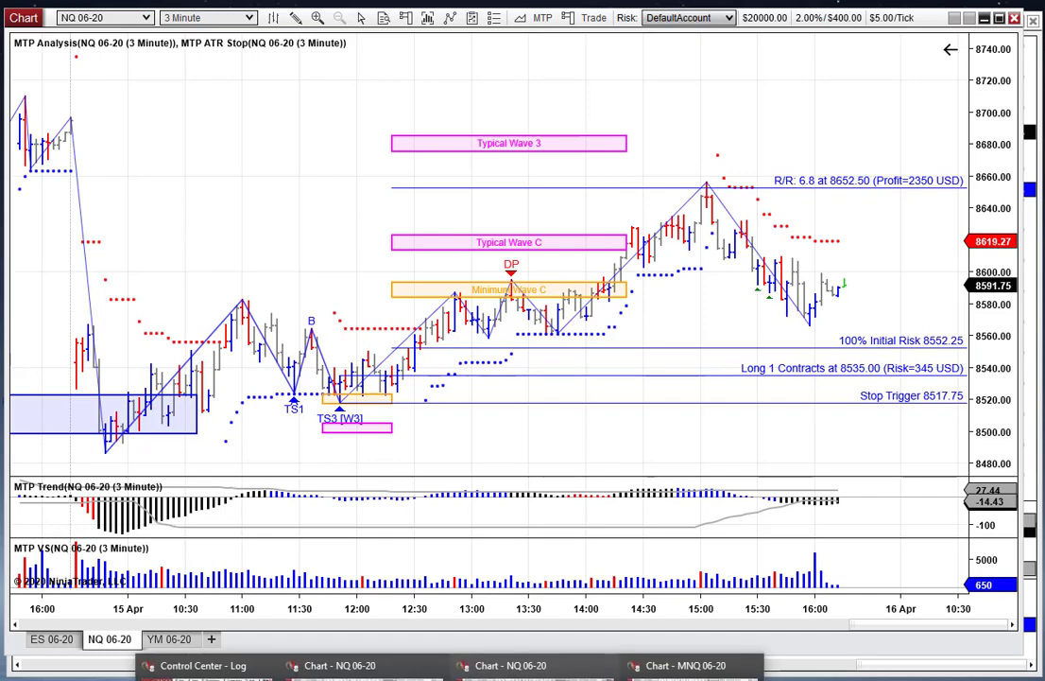
Step: Set the NQ chart holding the Decision Point resistance zone to a 3-minute interval and show 15 April
click(340, 665)
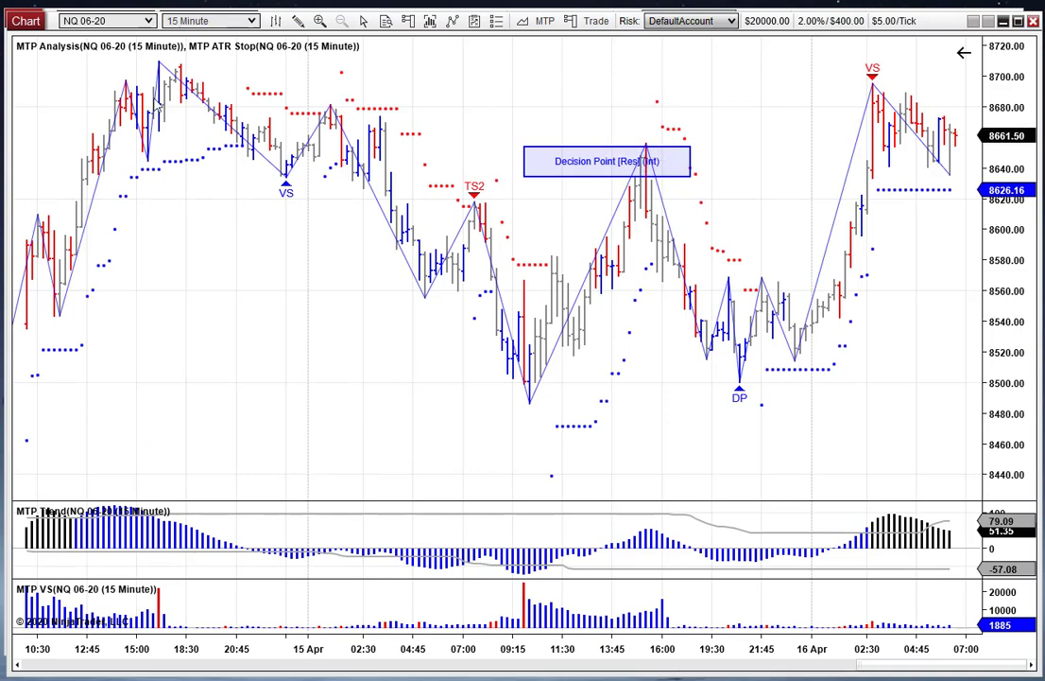
click(172, 23)
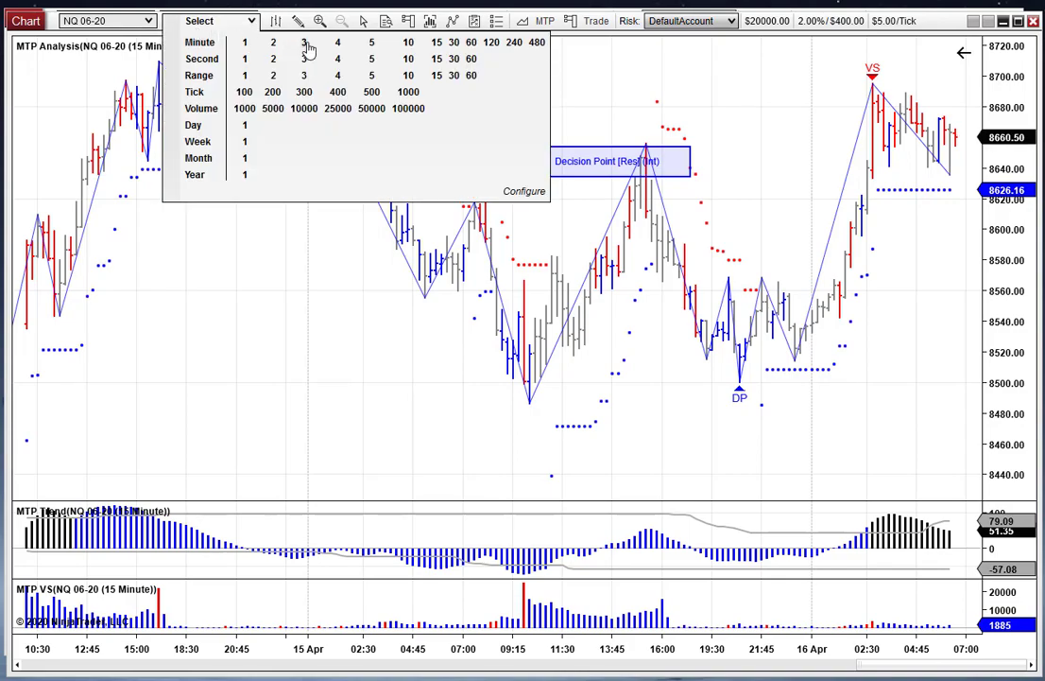
click(304, 43)
scroll(254, 353, left, 10)
scroll(161, 366, left, 10)
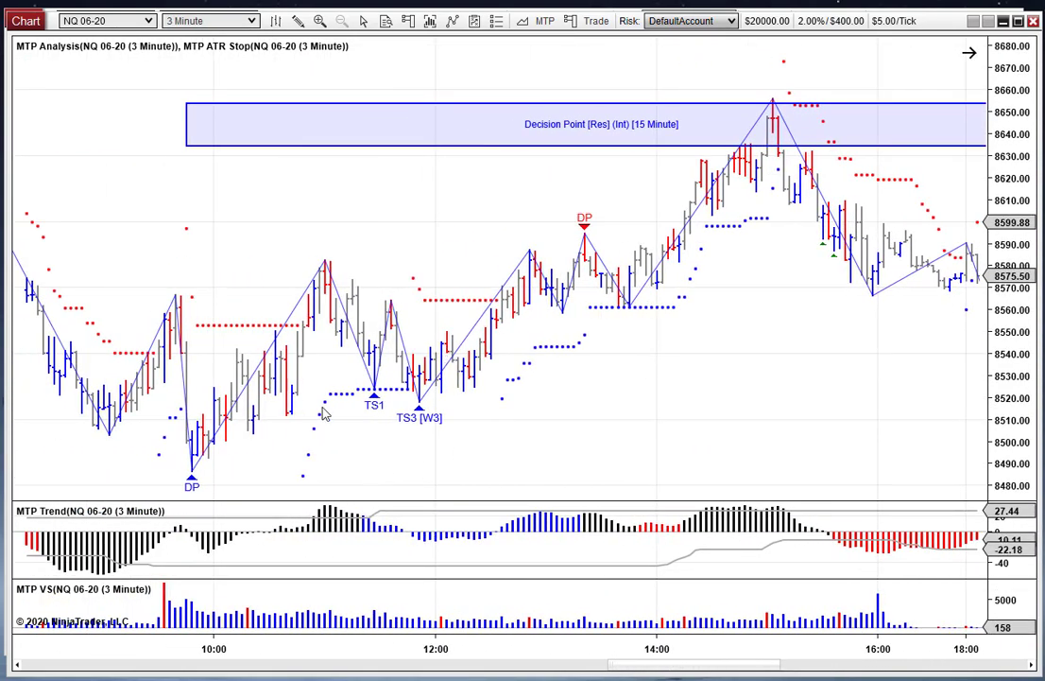
Step: Analyze the TS3 [W3] trade setup on this NQ chart and shift the upper Minimum Wave C box back to start at the B high
right_click(424, 394)
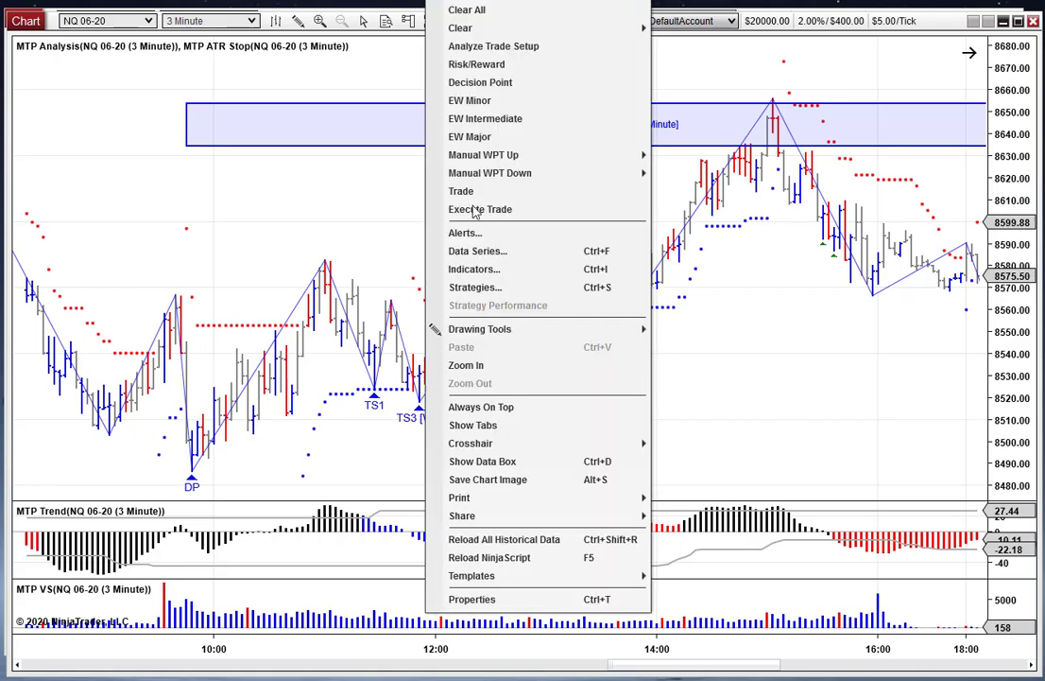
click(476, 63)
mouse_move(590, 271)
mouse_down()
mouse_move(394, 271)
mouse_move(514, 271)
mouse_up()
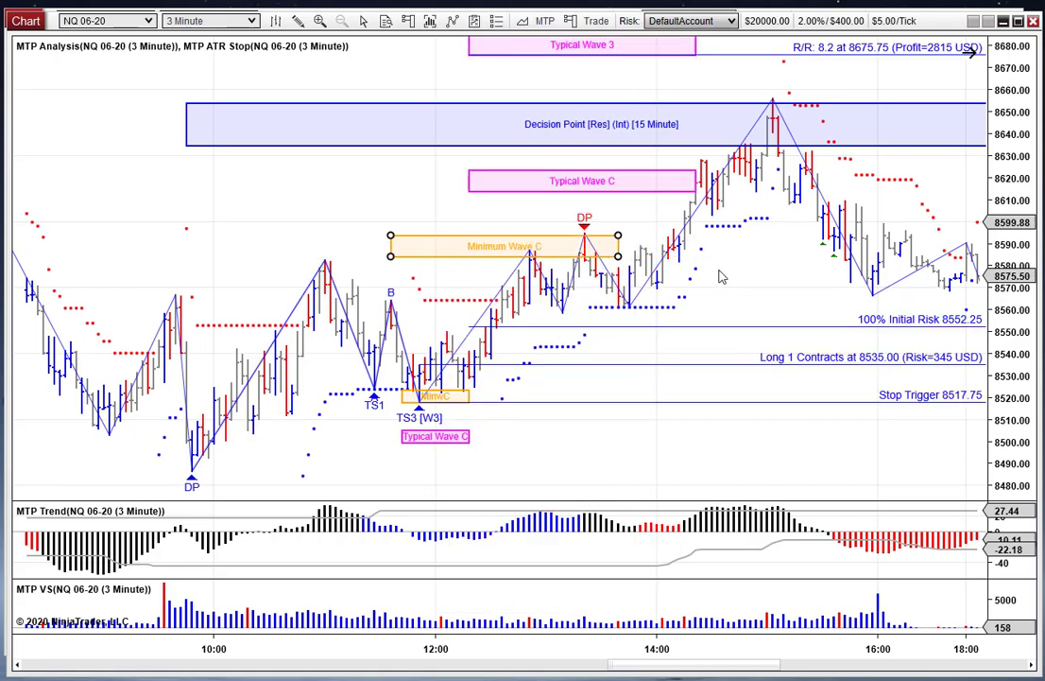
Step: Lower the risk/reward target line to 8623.25, just below the 15-minute Decision Point resistance zone
scroll(579, 294, right, 3)
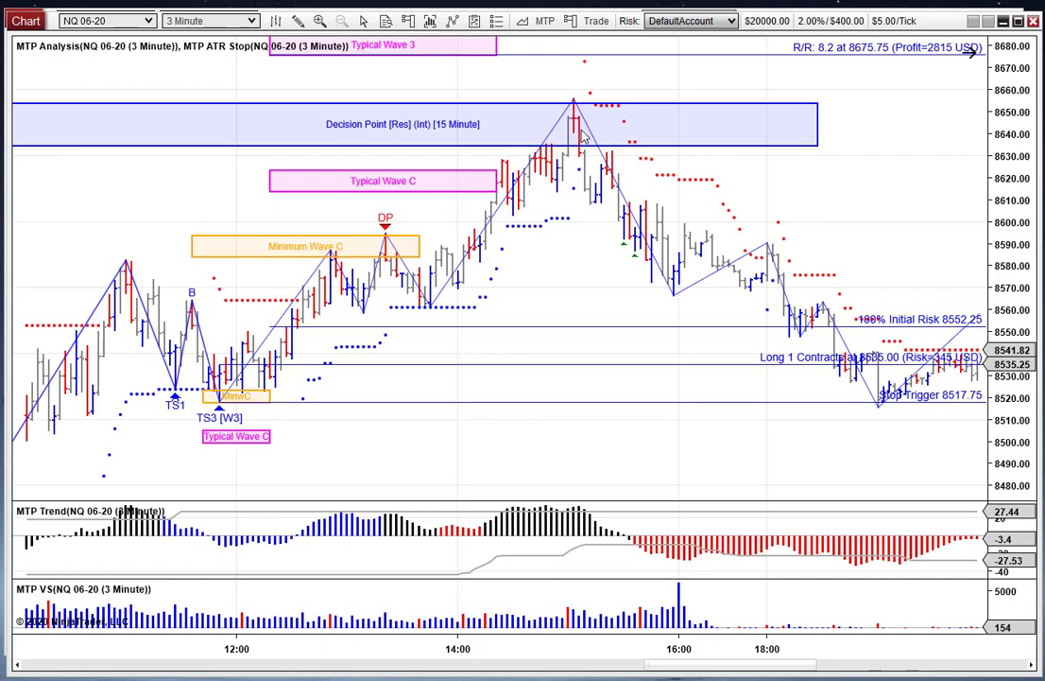
drag(625, 54, 559, 170)
click(581, 214)
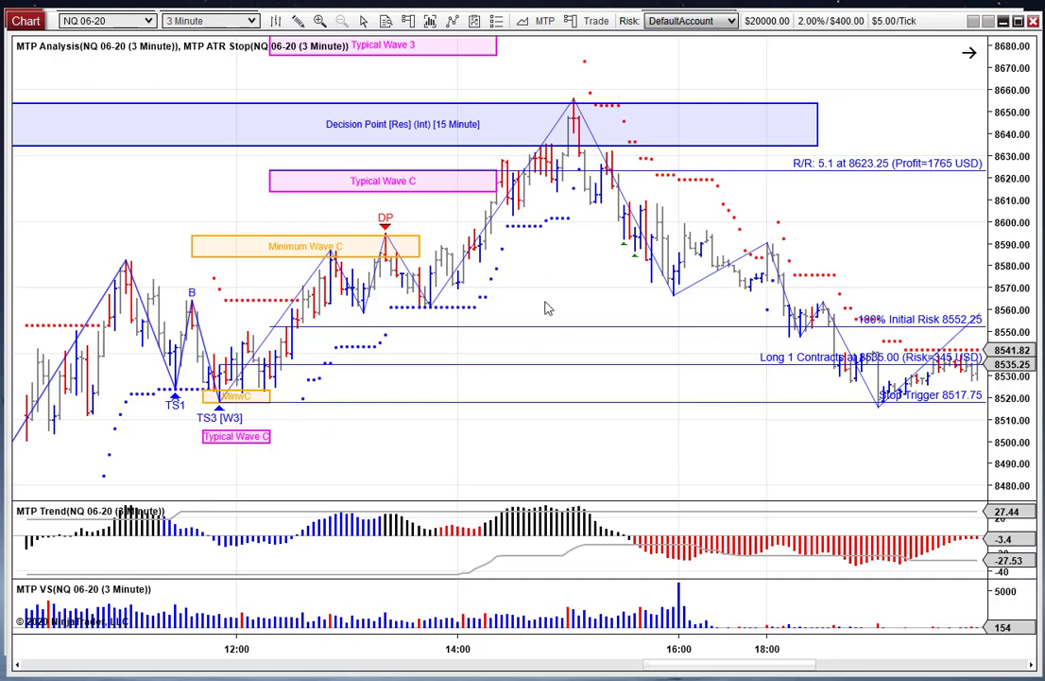
Step: Review the TS1 and TS3 [W3] long setups from the morning DP low up to the 15-minute resistance zone
drag(416, 434, 560, 446)
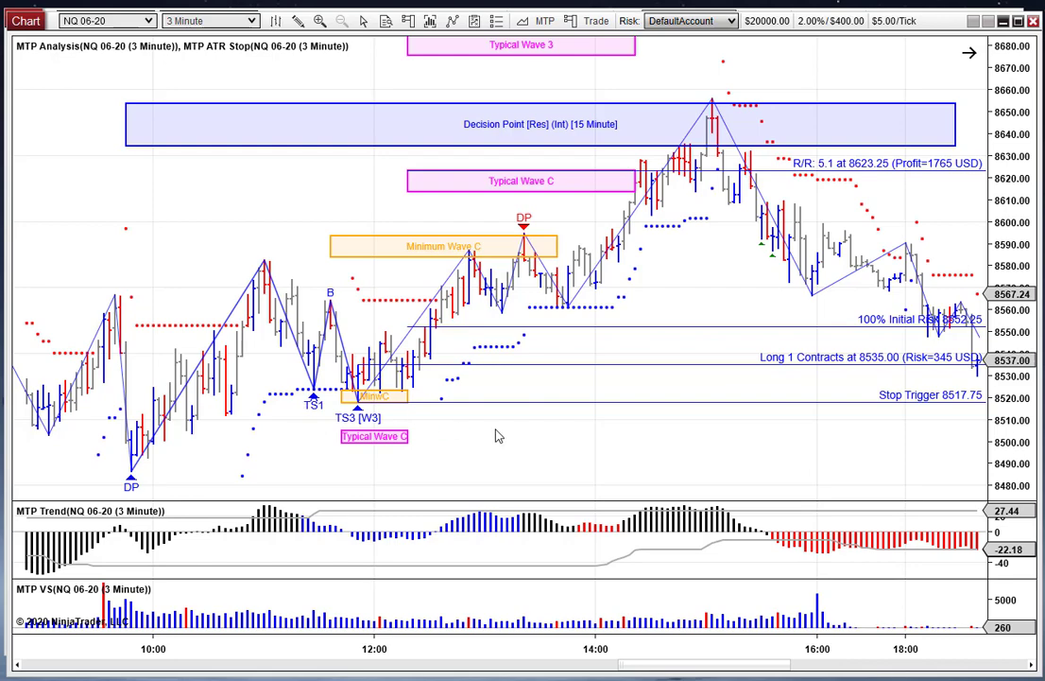
scroll(395, 387, down, 2)
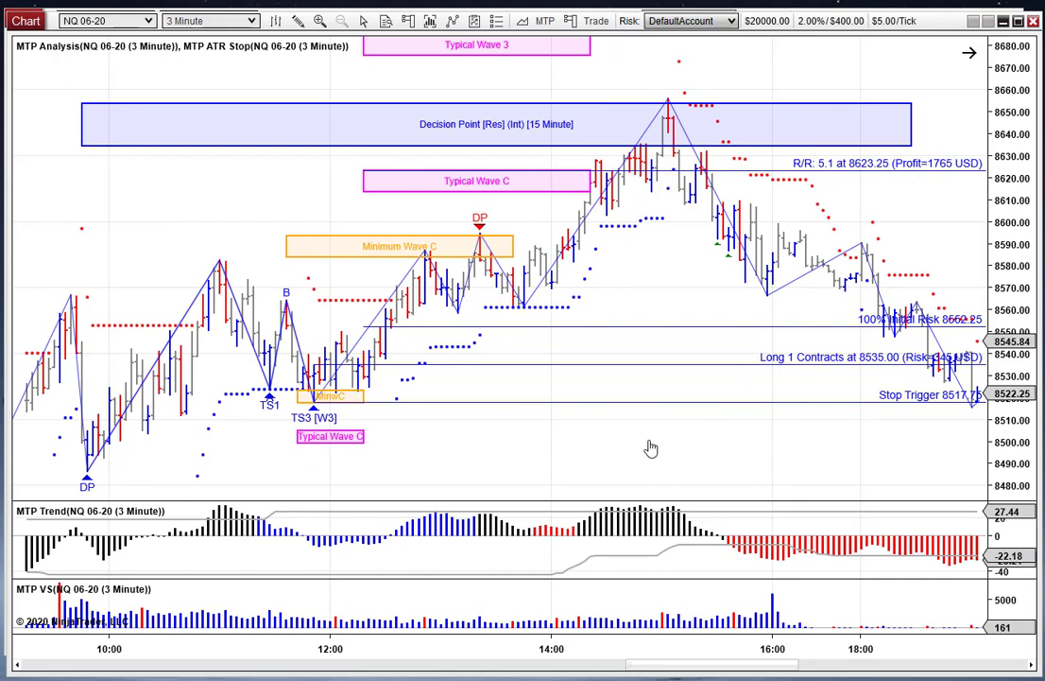
scroll(629, 457, down, 1)
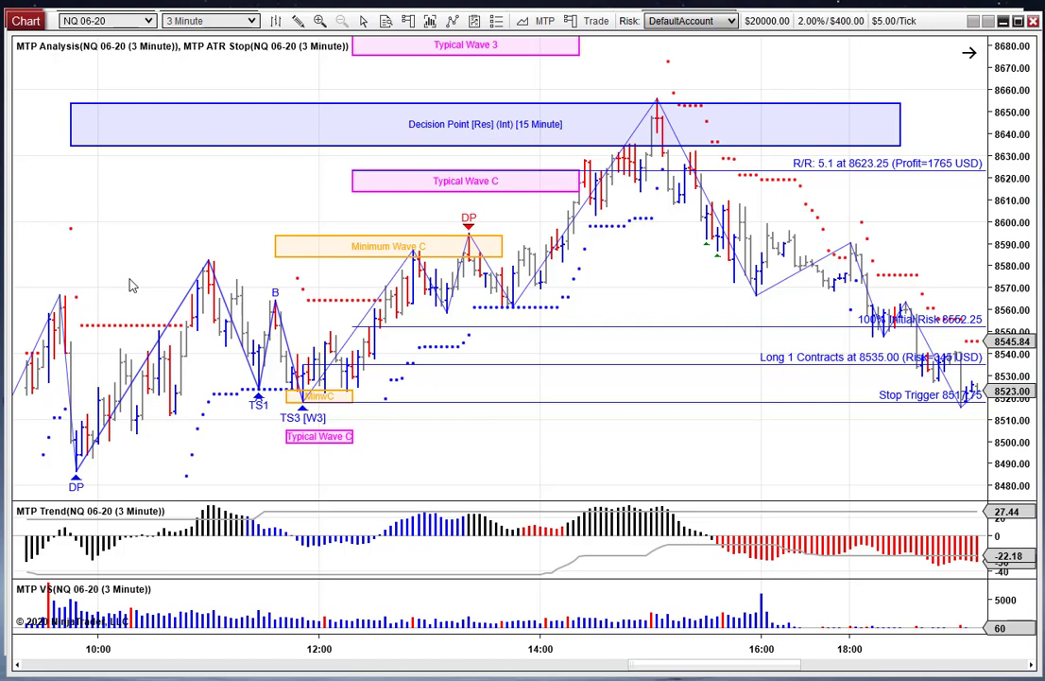
scroll(216, 383, left, 3)
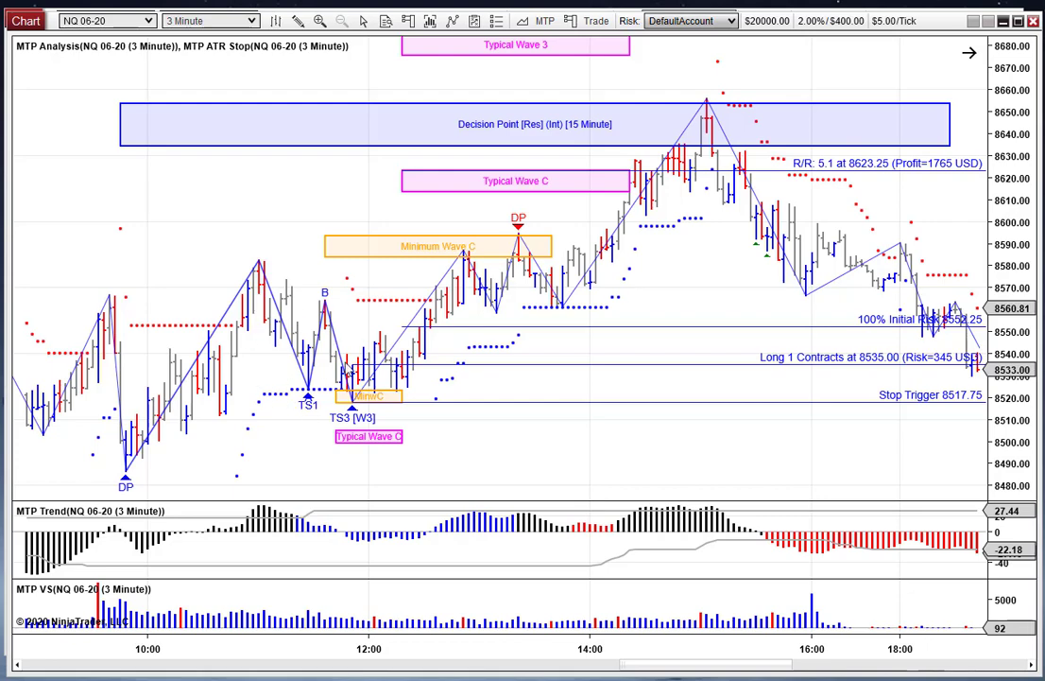
scroll(476, 457, right, 2)
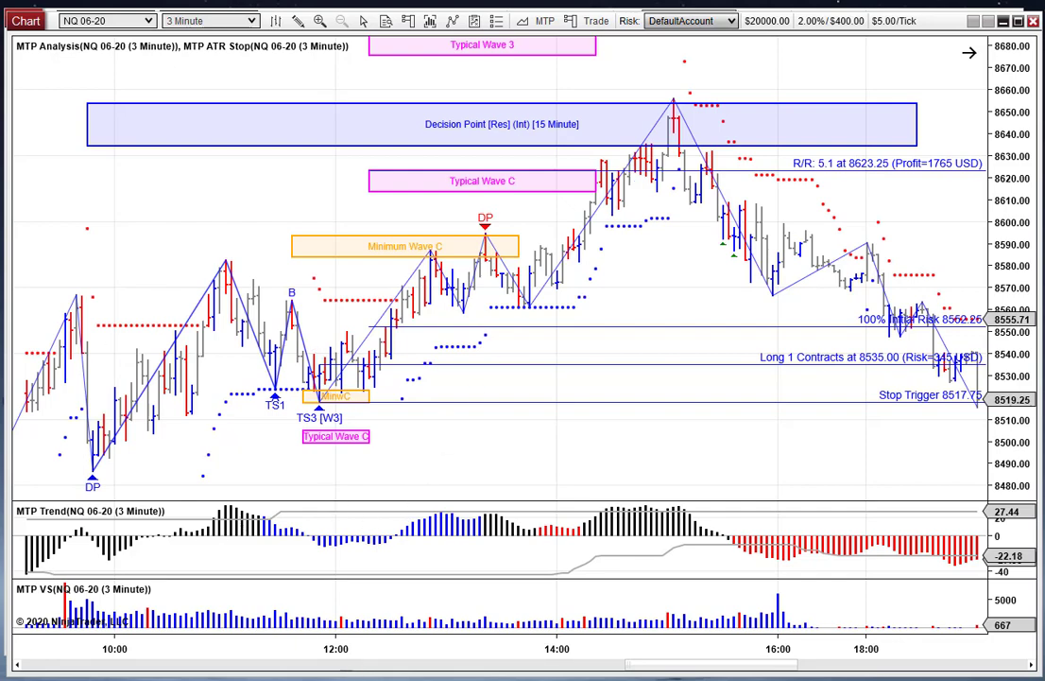
Step: Switch to the tabbed NQ 3-minute chart and examine the 15 April morning low against the blue support zone
mouse_move(425, 677)
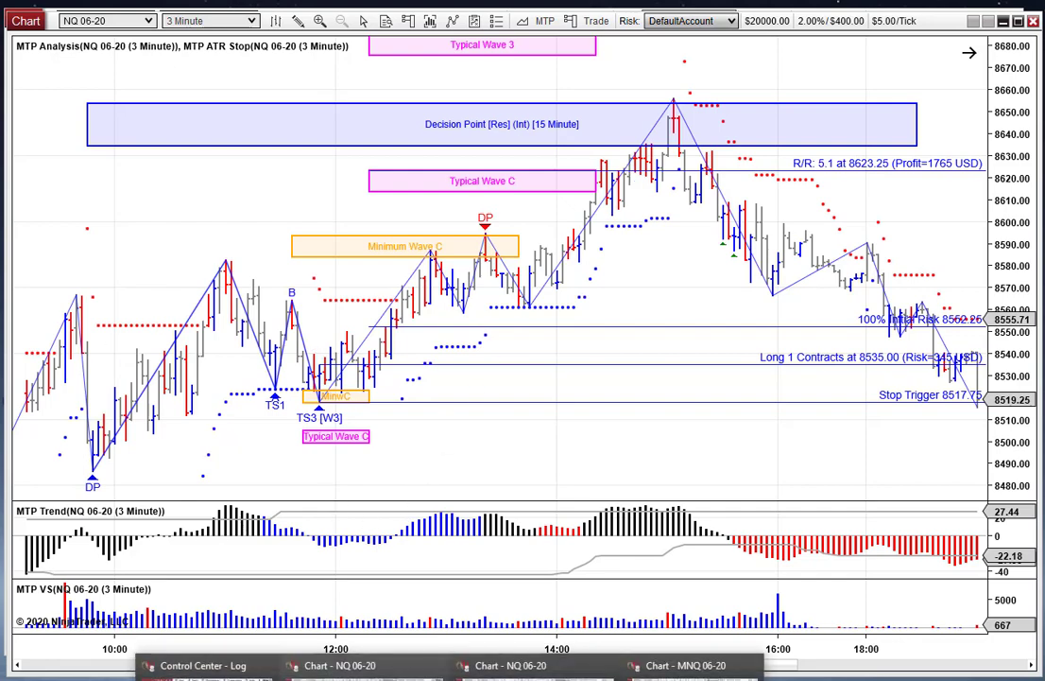
click(425, 667)
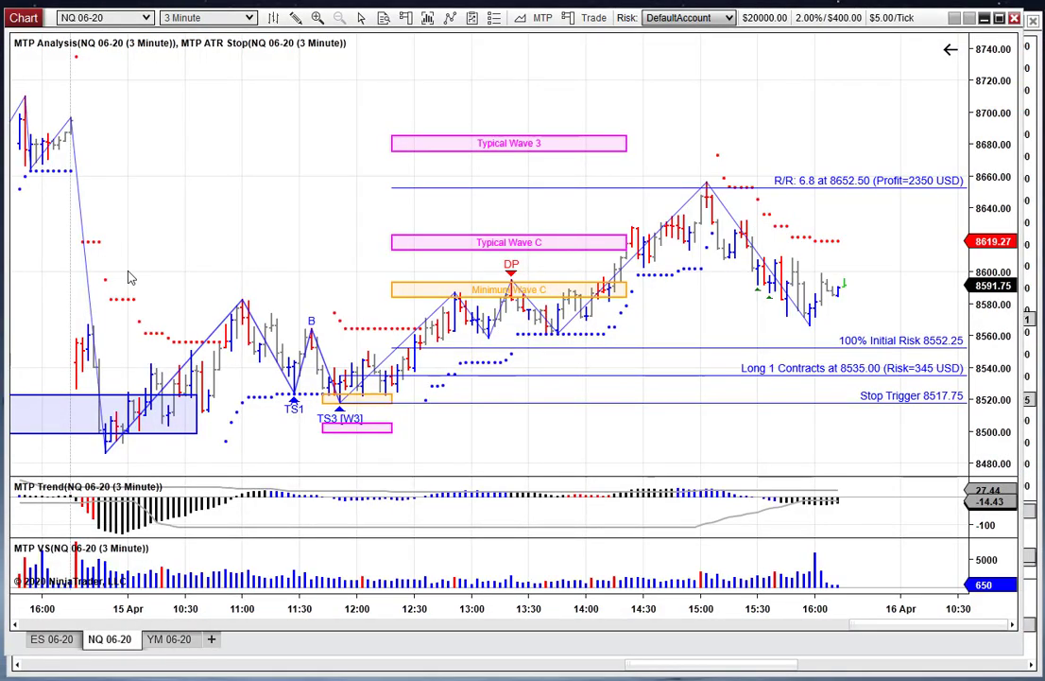
scroll(205, 224, left, 5)
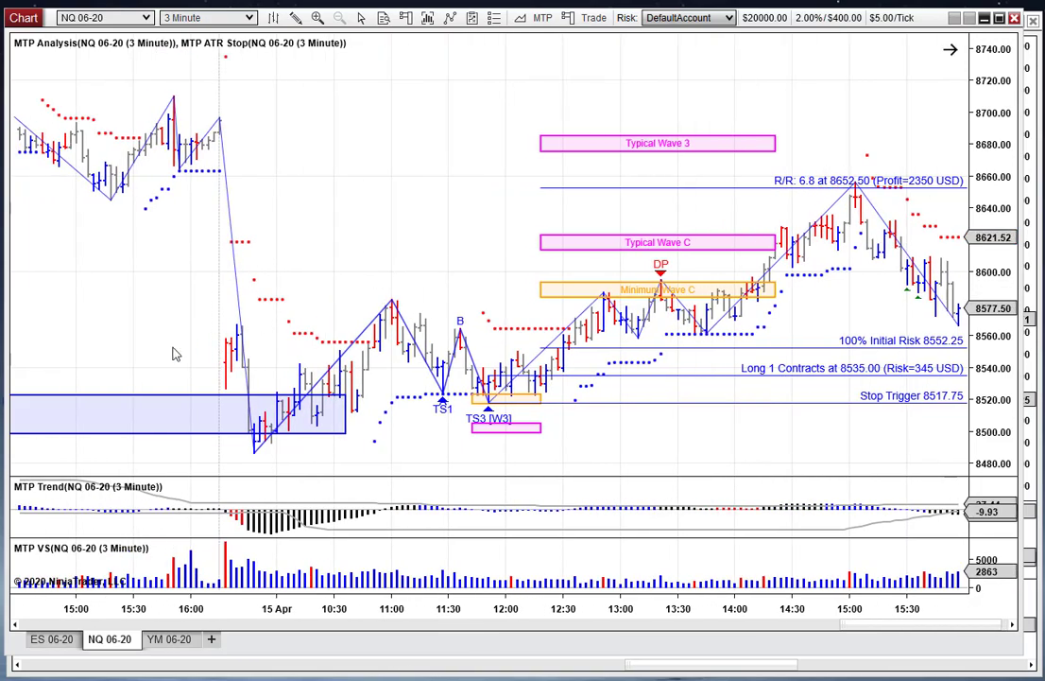
Step: Shift the blue 15-minute Decision Point support zone slightly earlier so it ends just before 10:30 on 15 April
scroll(402, 273, left, 10)
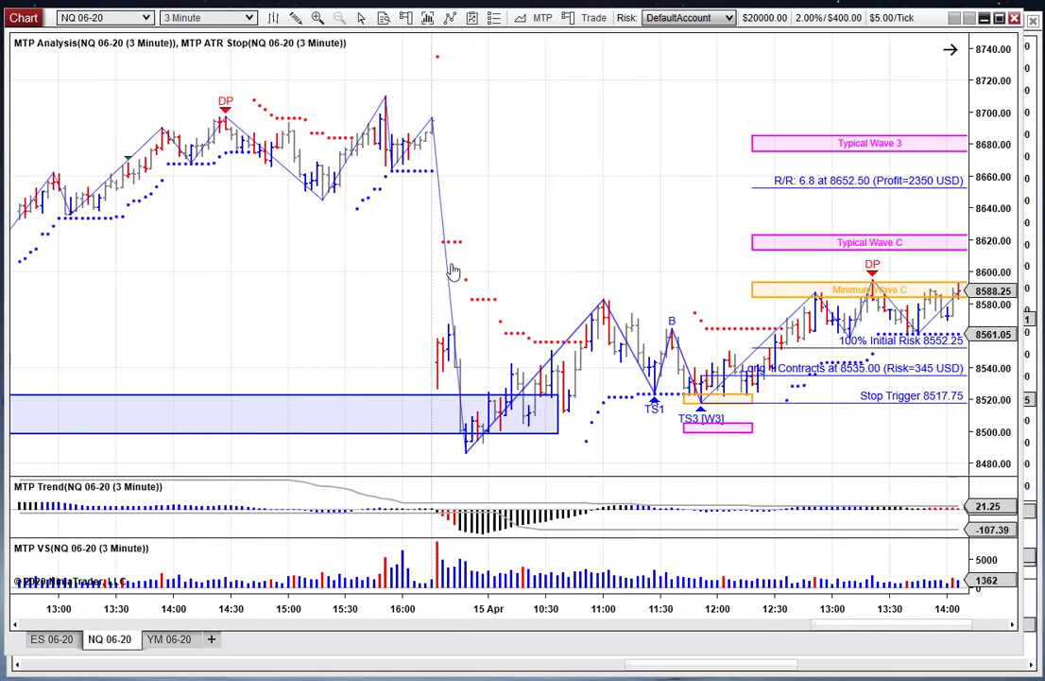
scroll(124, 404, left, 3)
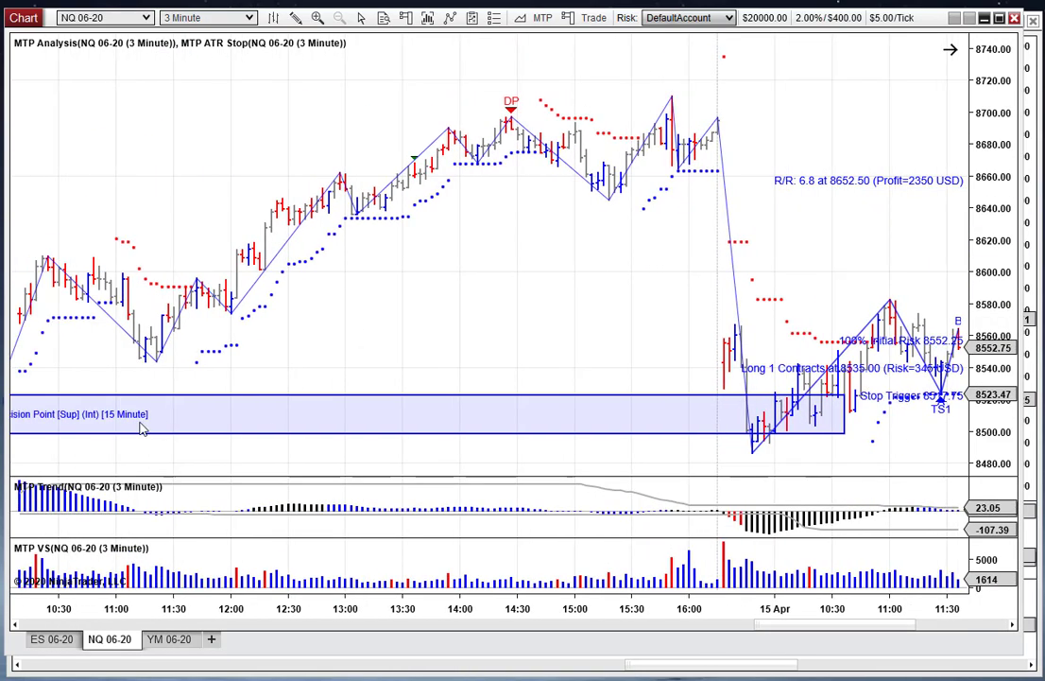
drag(233, 399, 151, 378)
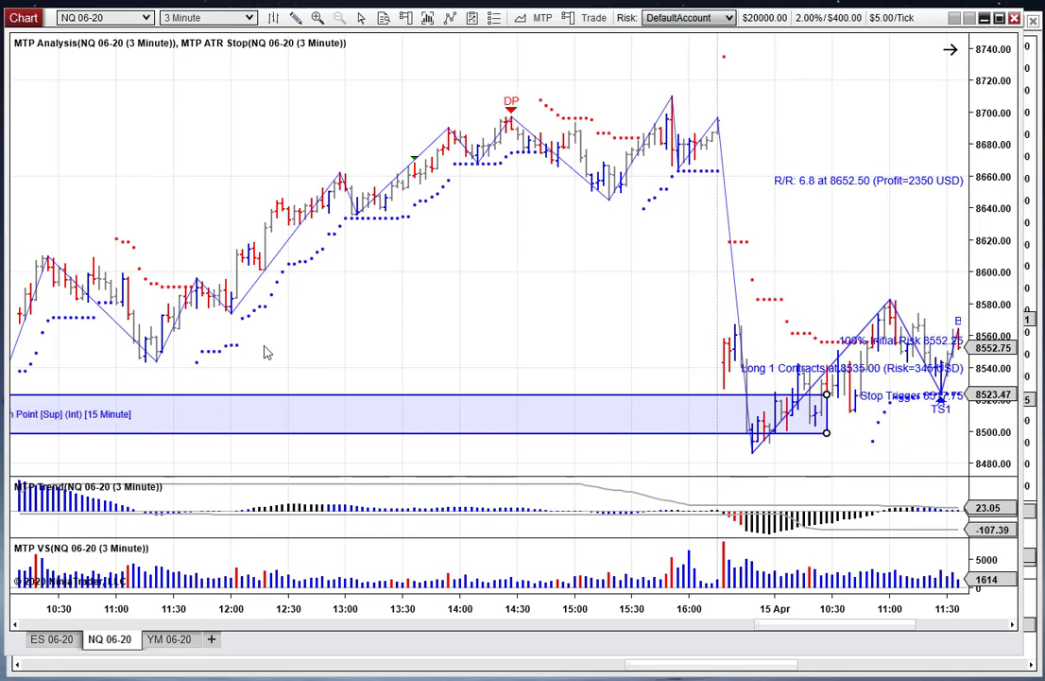
Step: Lower the long trade's risk/reward target line to 8622.25, at the upper edge of the Typical Wave C box
scroll(267, 353, right, 15)
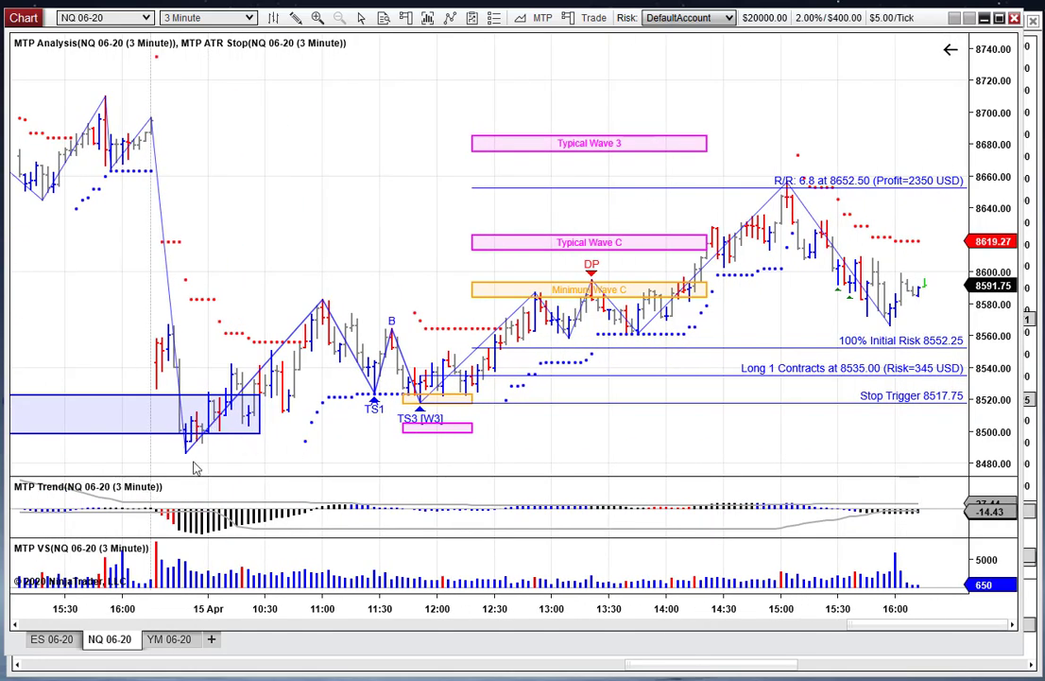
drag(373, 196, 236, 180)
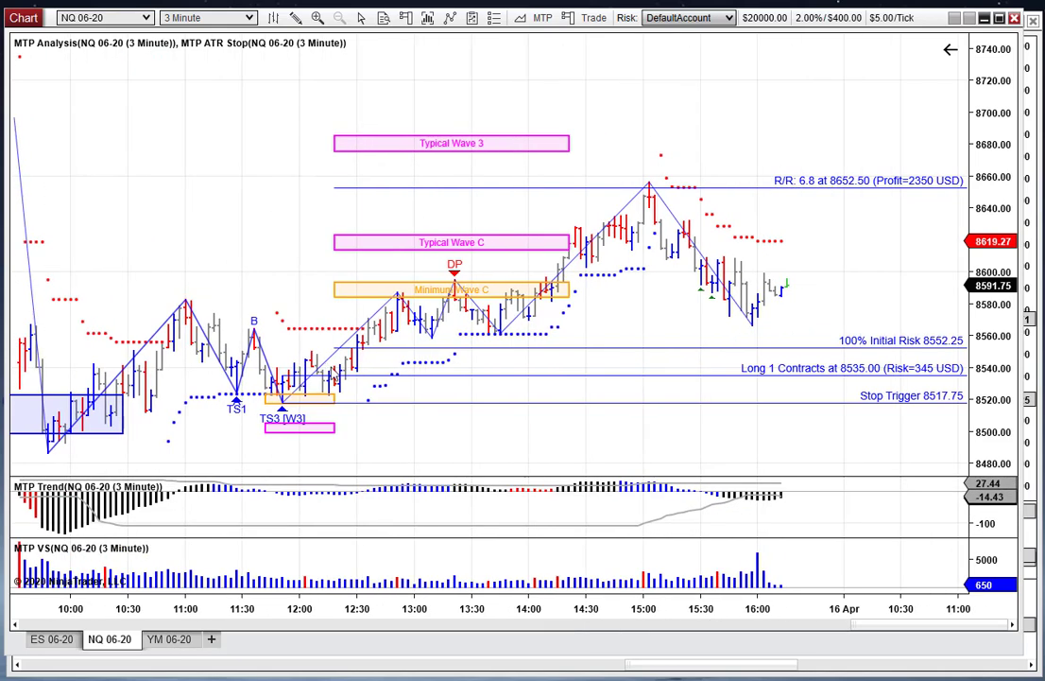
drag(727, 194, 736, 235)
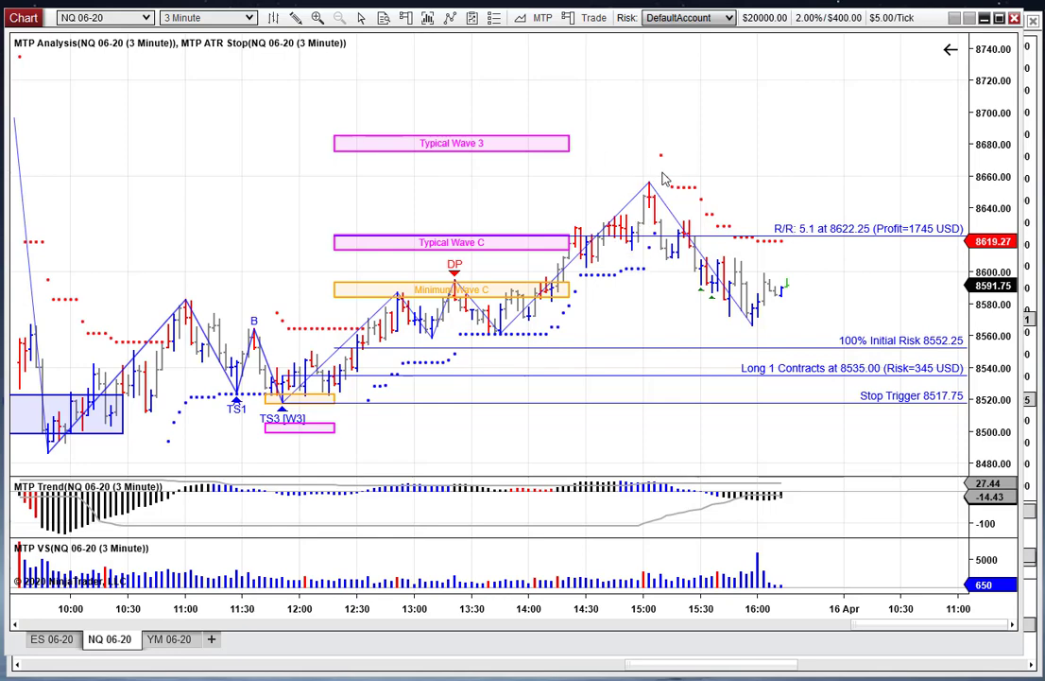
drag(301, 214, 335, 213)
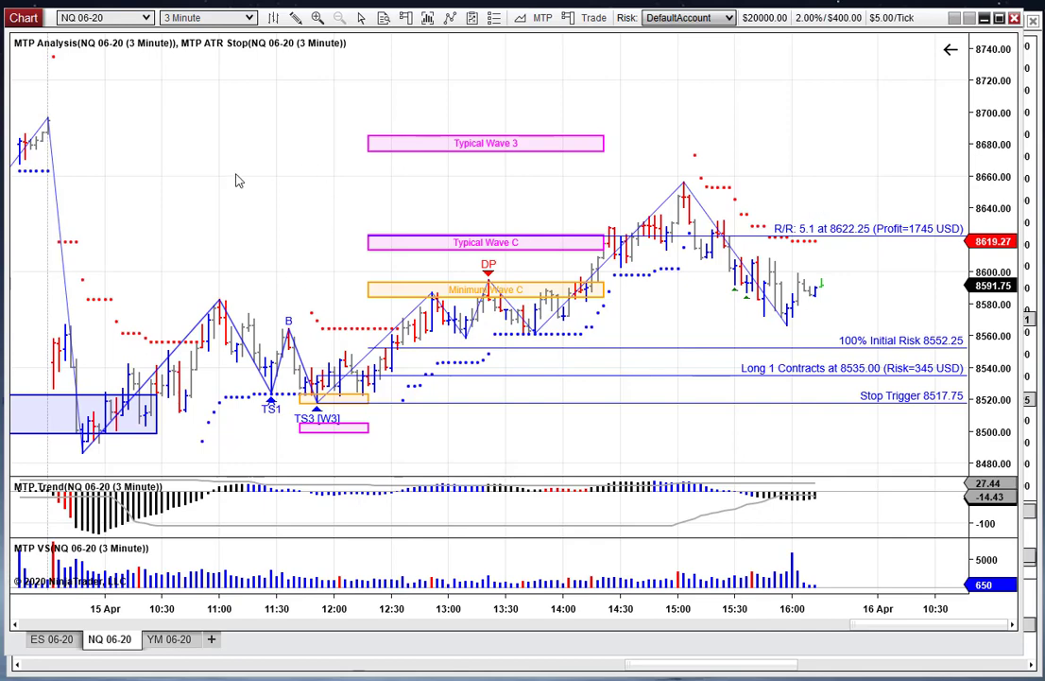
drag(243, 178, 230, 178)
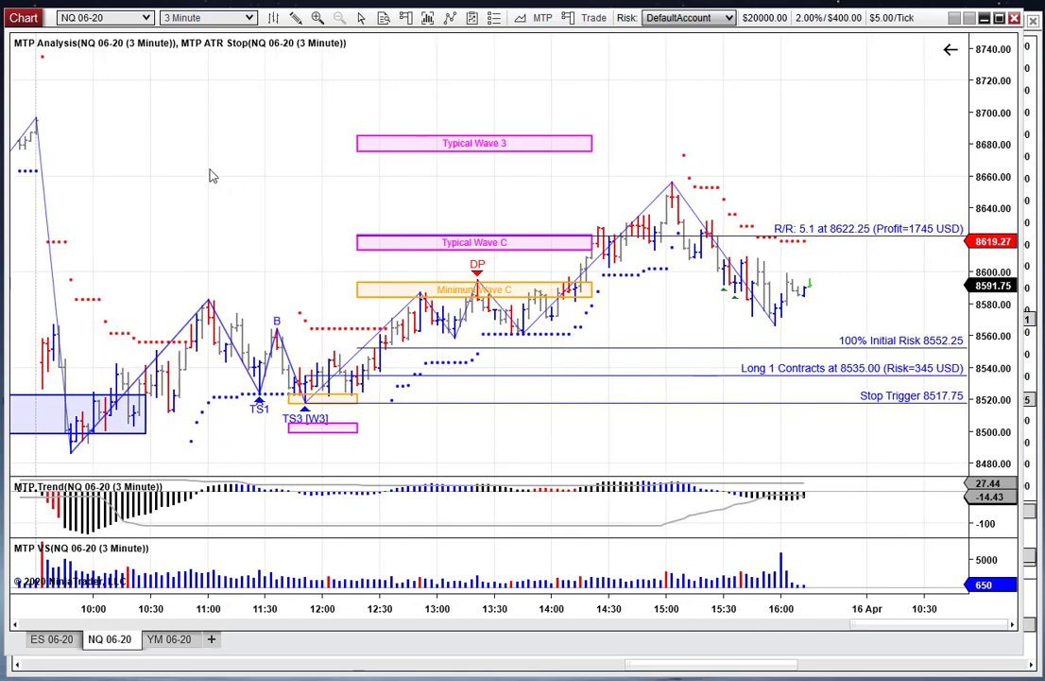